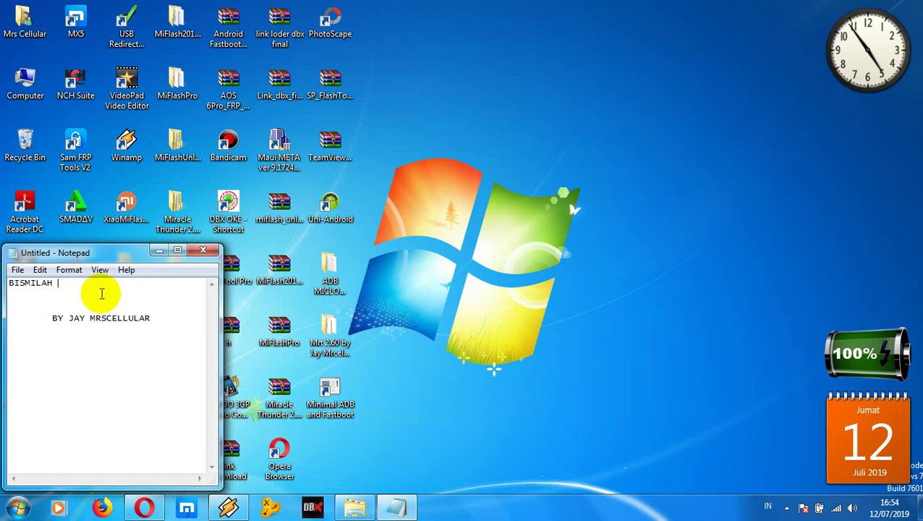
Step: Add the line "FLASH ASUS ZENFONE 2 Z008D" below BISMILAH in the Notepad note
{"action": "key", "text": "Return"}
{"action": "left_click", "coordinate": [101, 292]}
{"action": "type", "text": "FLASH"}
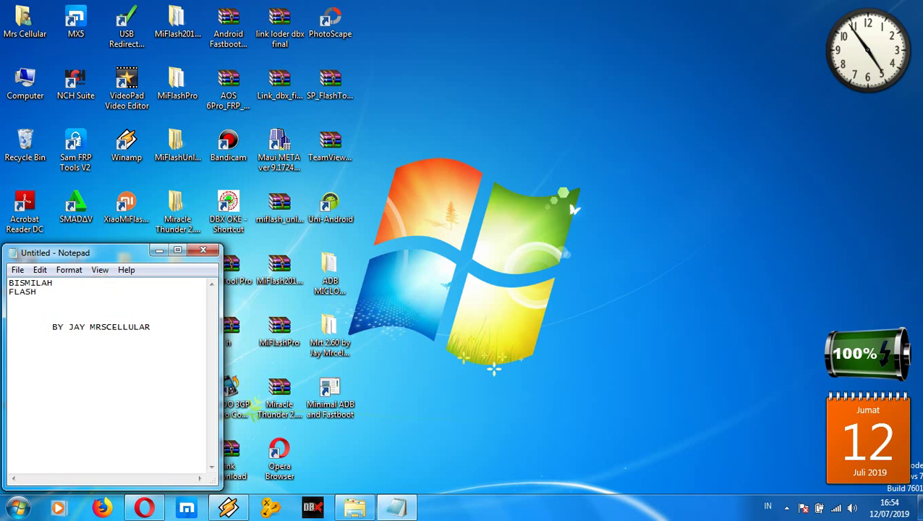
{"action": "left_click", "coordinate": [101, 293]}
{"action": "type", "text": "AS"}
{"action": "left_click", "coordinate": [101, 293]}
{"action": "type", "text": "US"}
{"action": "left_click", "coordinate": [100, 293]}
{"action": "type", "text": "ZENFONE "}
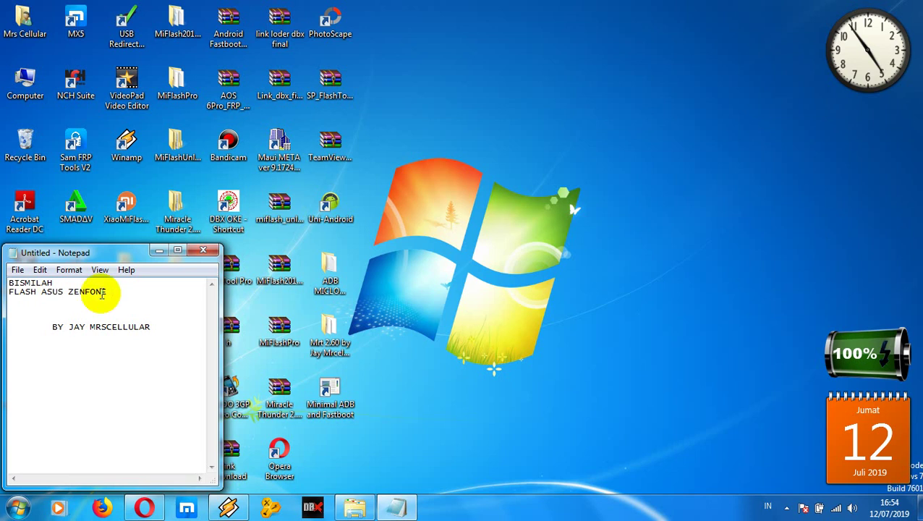
{"action": "type", "text": "2 Z008D"}
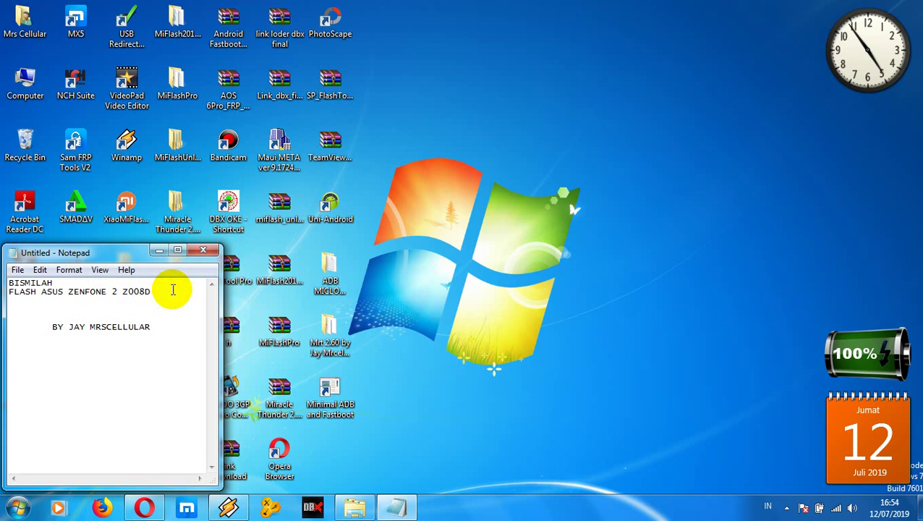
Step: Add the line "VIA UNI" under the ZenFone line in the note
{"action": "key", "text": "Return"}
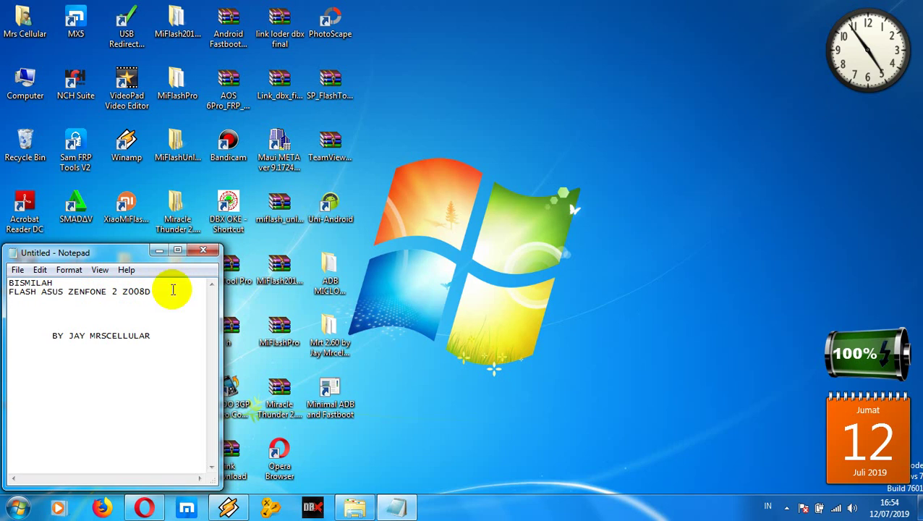
{"action": "type", "text": "VI"}
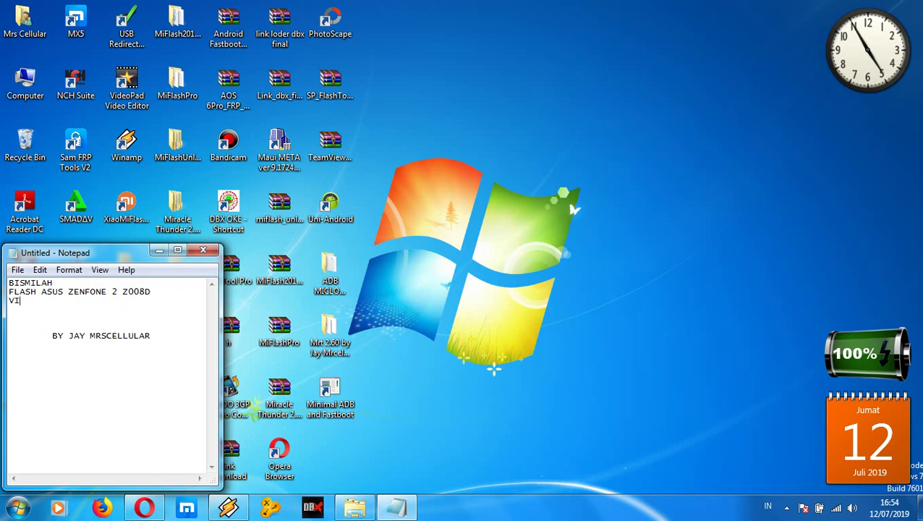
{"action": "type", "text": "A UN"}
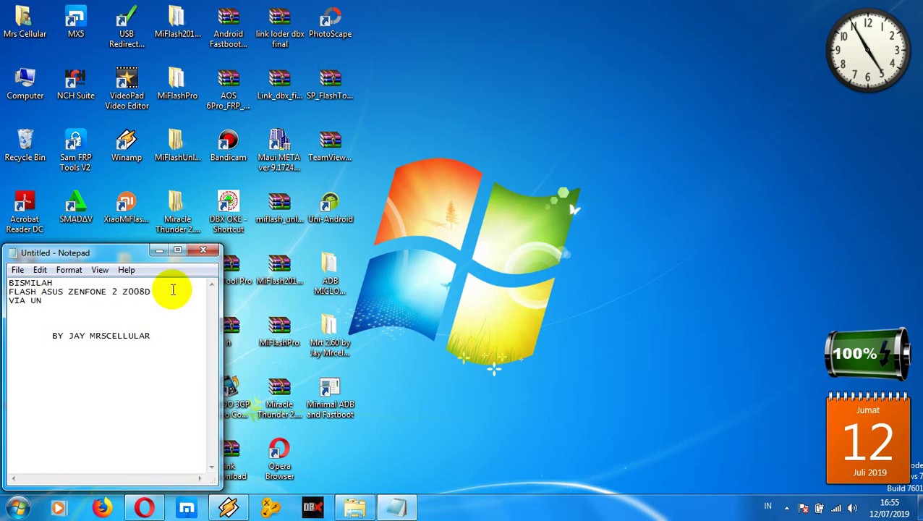
{"action": "type", "text": "I"}
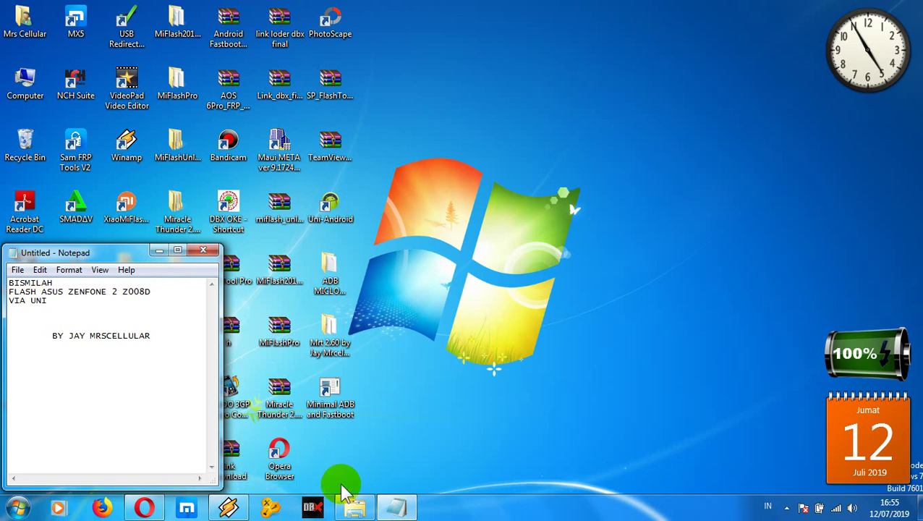
Step: Close the DBX folder window, try to run the Uni-Android desktop shortcut as administrator, and refresh the desktop
{"action": "left_click", "coordinate": [355, 509]}
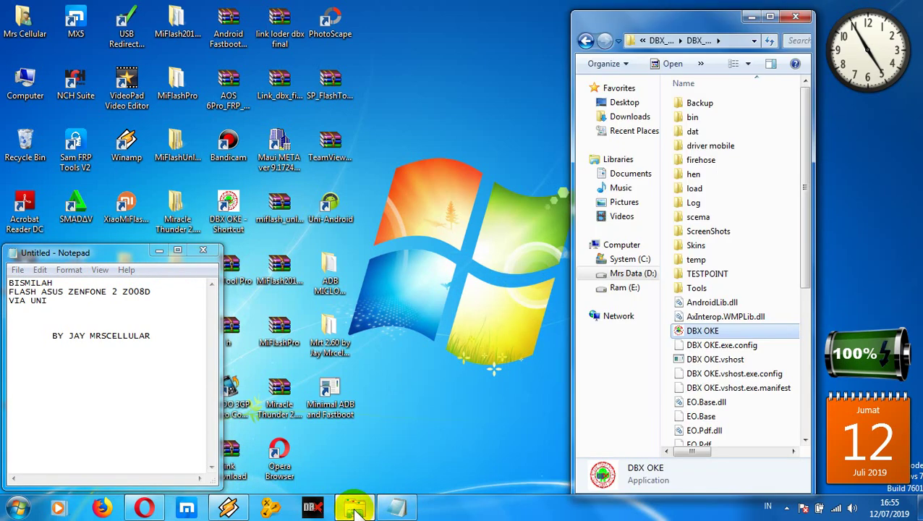
{"action": "left_click", "coordinate": [796, 17]}
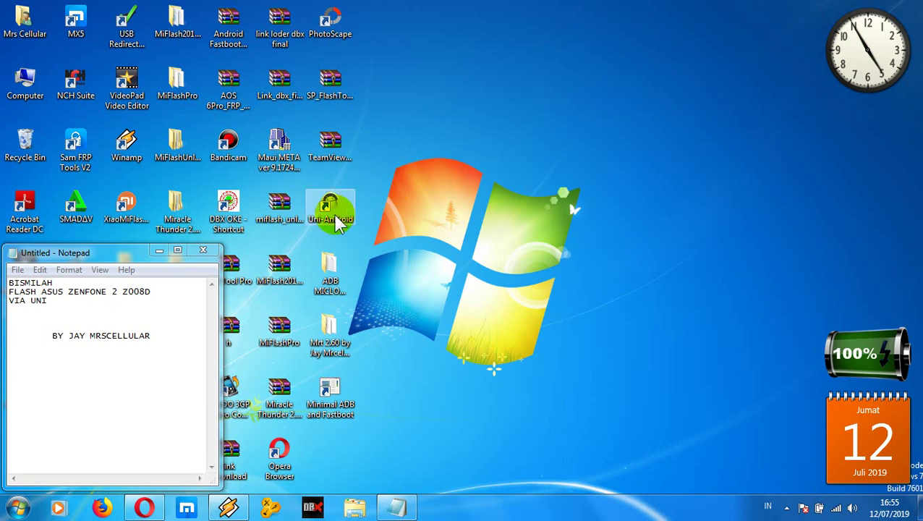
{"action": "double_click", "coordinate": [335, 221]}
{"action": "right_click", "coordinate": [333, 218]}
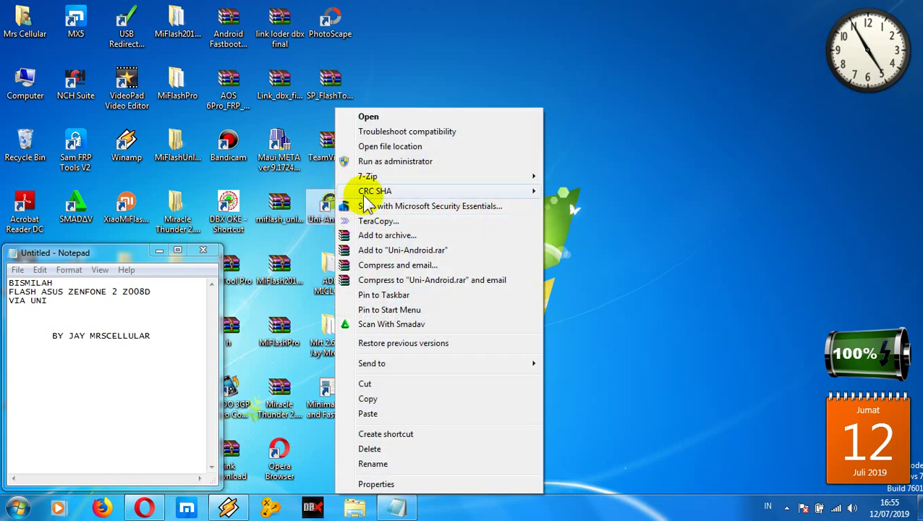
{"action": "left_click", "coordinate": [384, 162]}
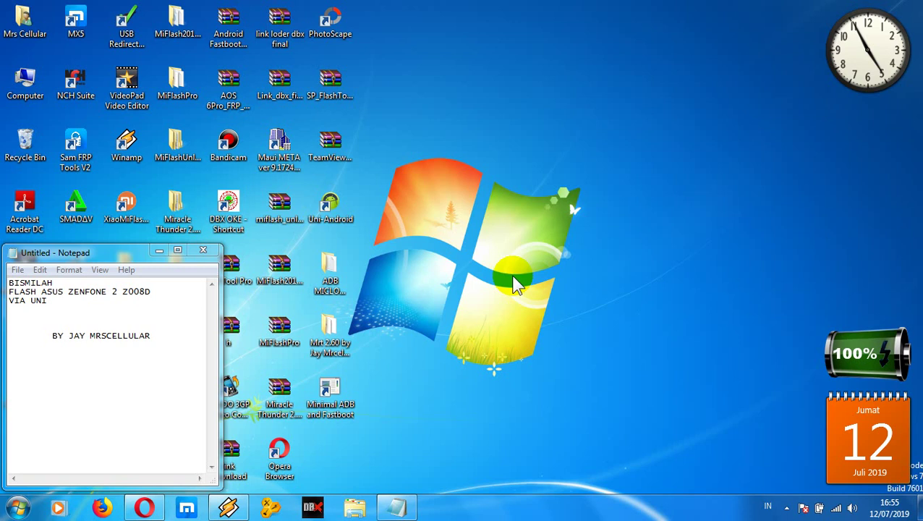
{"action": "right_click", "coordinate": [607, 208]}
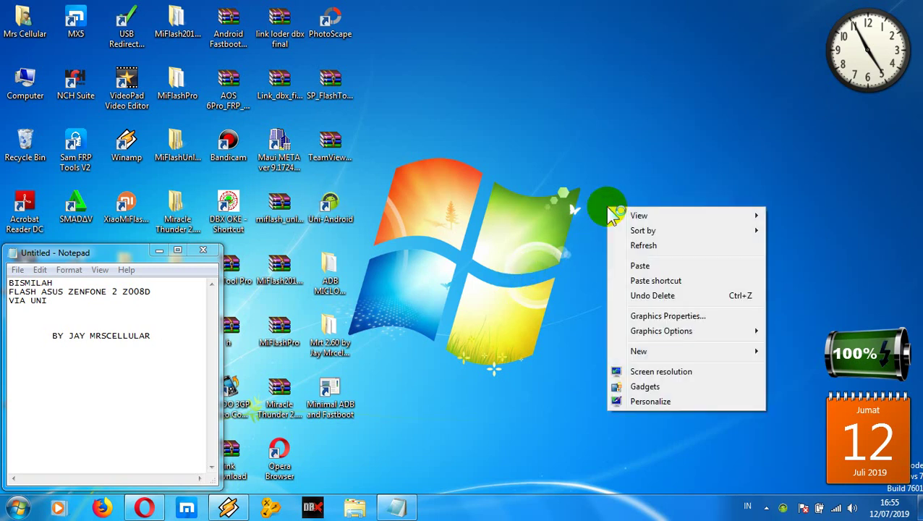
{"action": "left_click", "coordinate": [640, 250]}
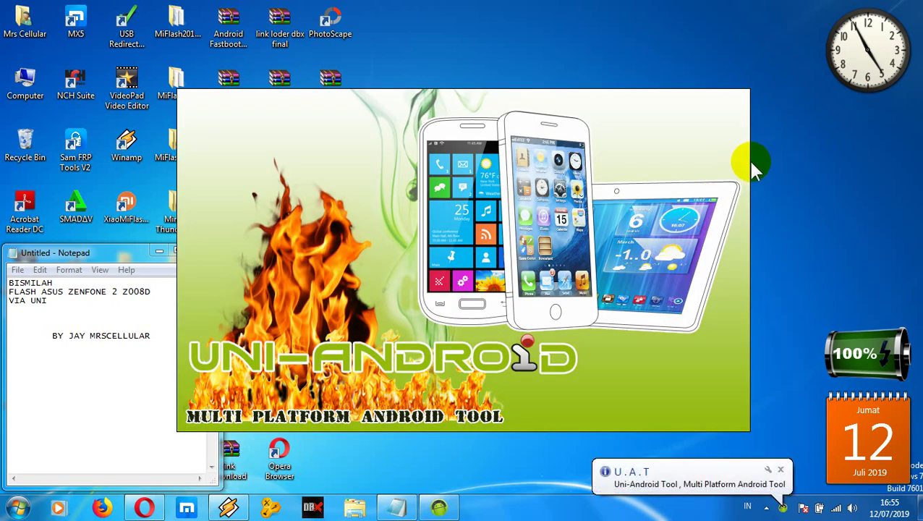
Step: Dismiss the Uni-Android notifications and the server connection error
{"action": "left_click", "coordinate": [780, 469]}
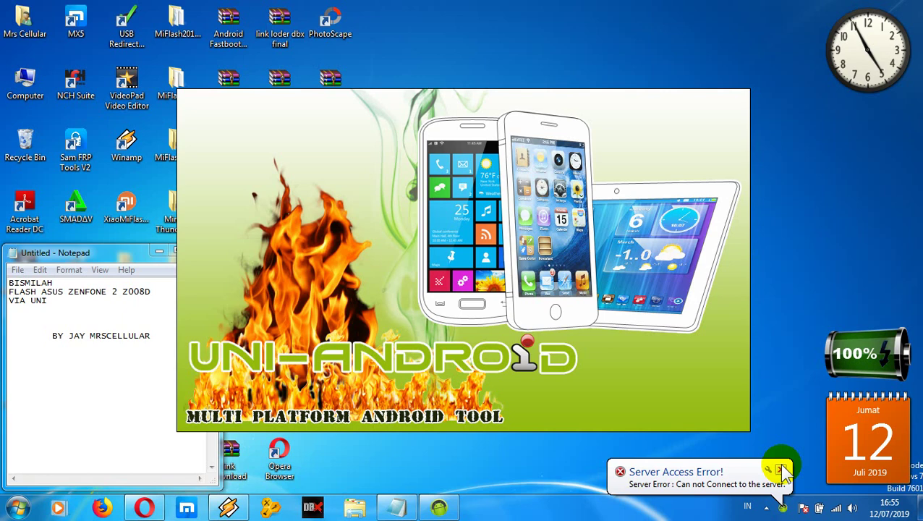
{"action": "left_click", "coordinate": [781, 470]}
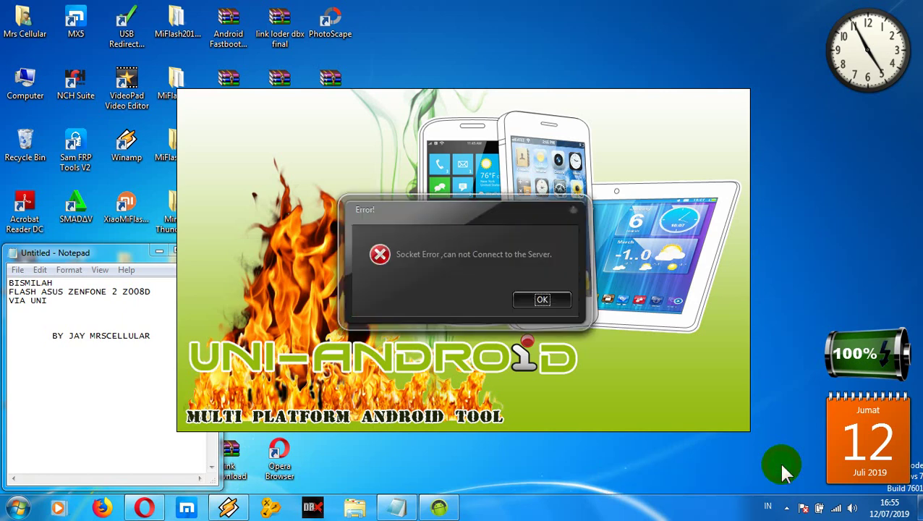
{"action": "left_click", "coordinate": [542, 300]}
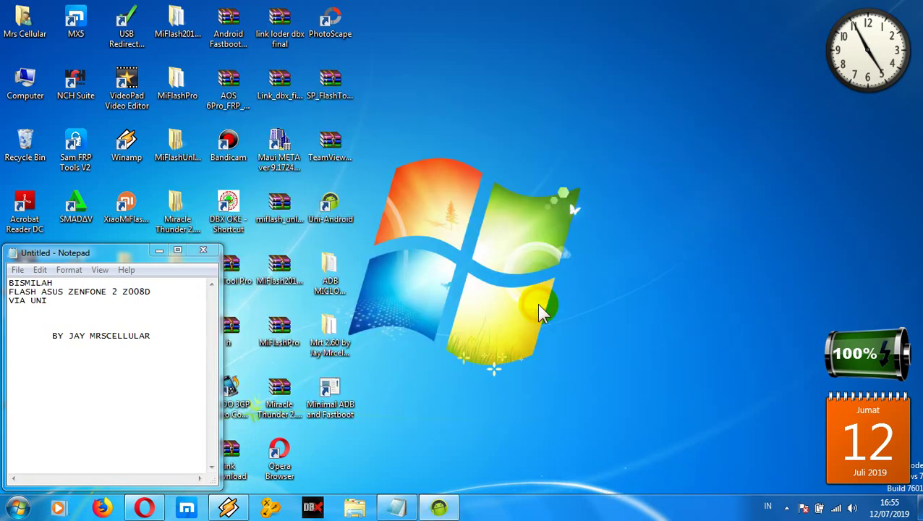
Step: Open the file location of the Uni-Android shortcut from its properties and close the properties dialog
{"action": "right_click", "coordinate": [341, 222]}
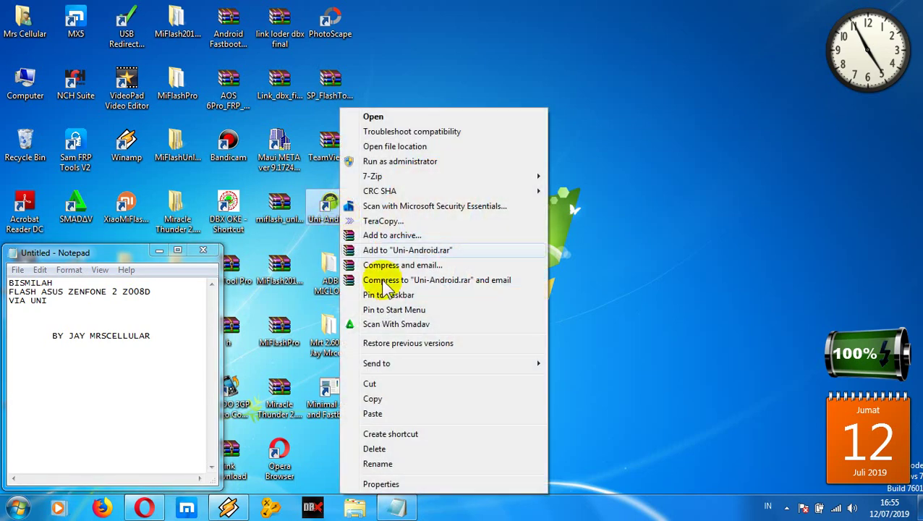
{"action": "left_click", "coordinate": [390, 485]}
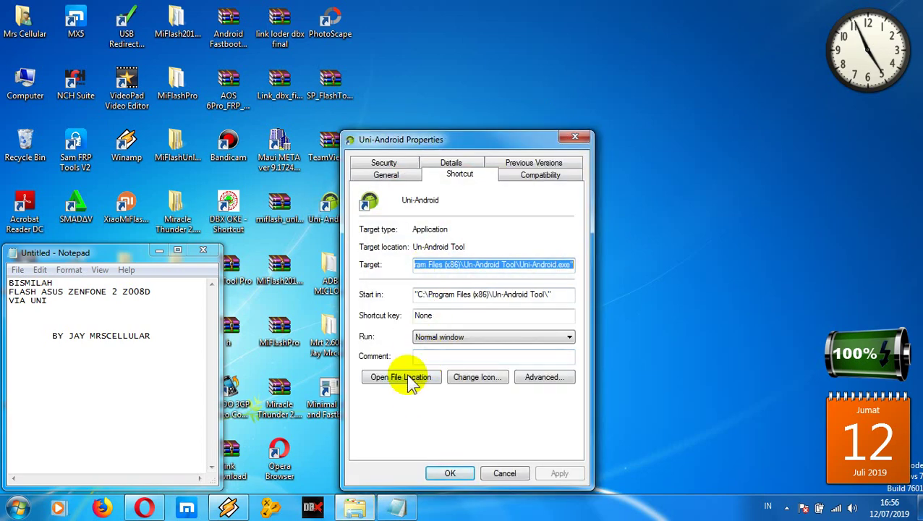
{"action": "left_click", "coordinate": [405, 377]}
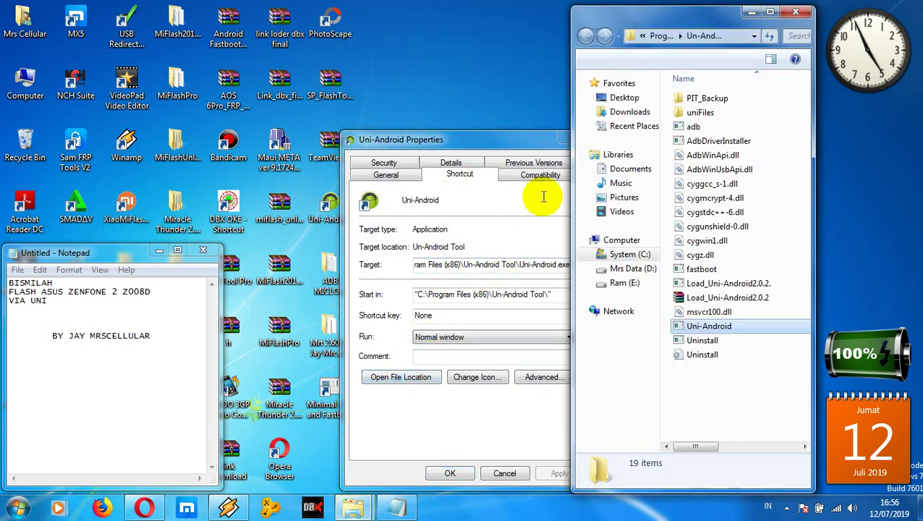
{"action": "left_click", "coordinate": [504, 141]}
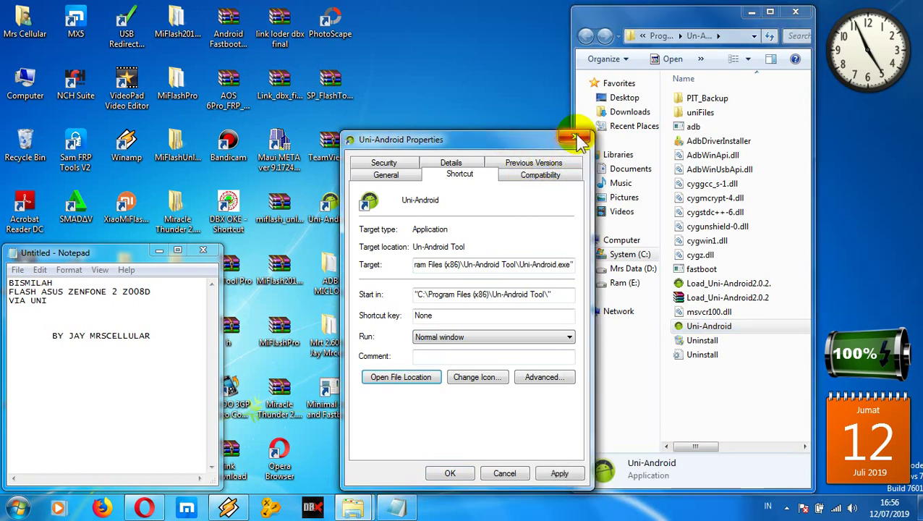
{"action": "left_click", "coordinate": [563, 141]}
Step: Run the Load_Uni-Android2.0.2. application as administrator, close the folder window and shift the Uni-Android Tool window slightly
{"action": "left_click", "coordinate": [719, 283]}
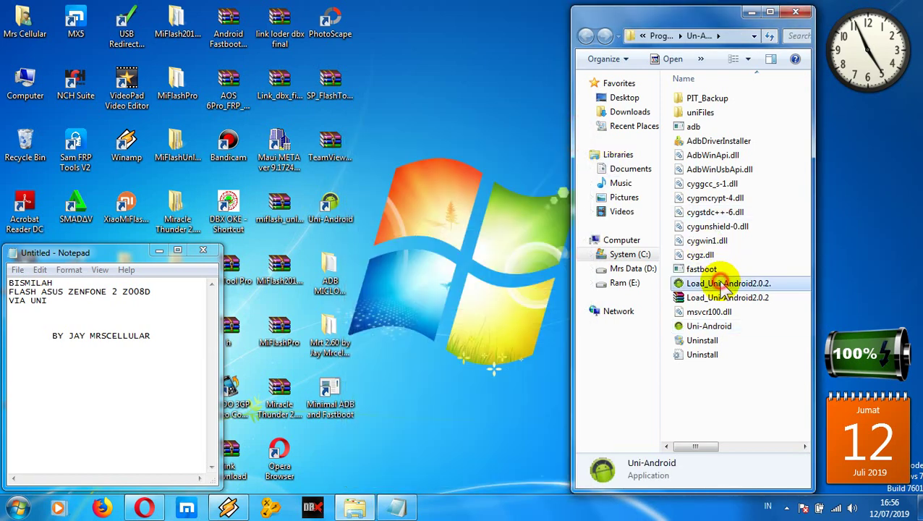
{"action": "right_click", "coordinate": [720, 283]}
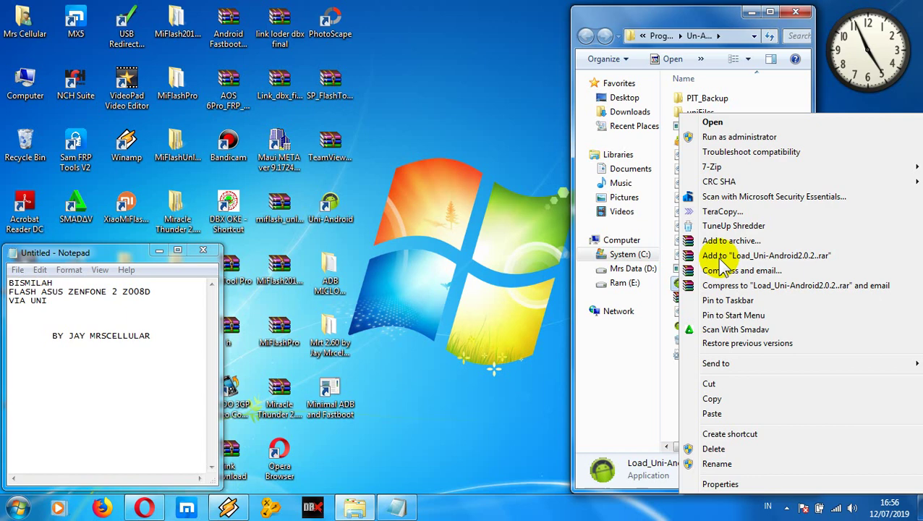
{"action": "left_click", "coordinate": [723, 137]}
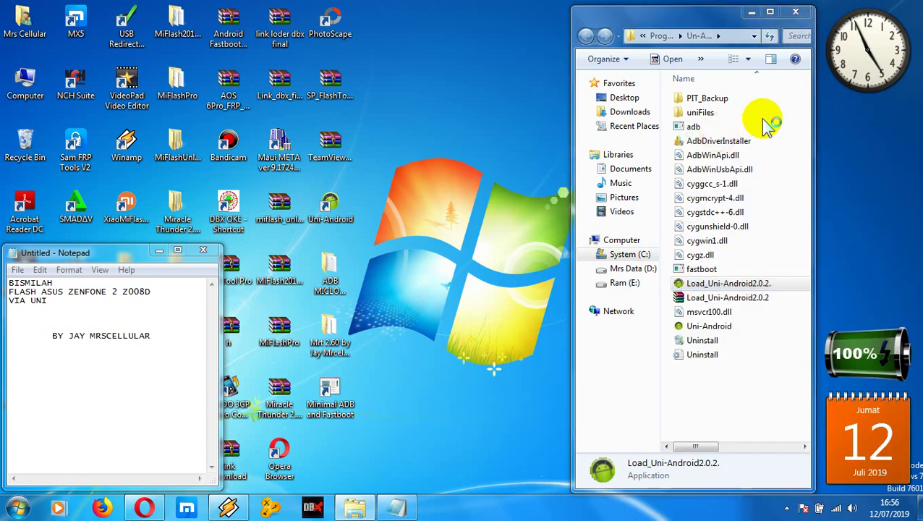
{"action": "left_click", "coordinate": [797, 14]}
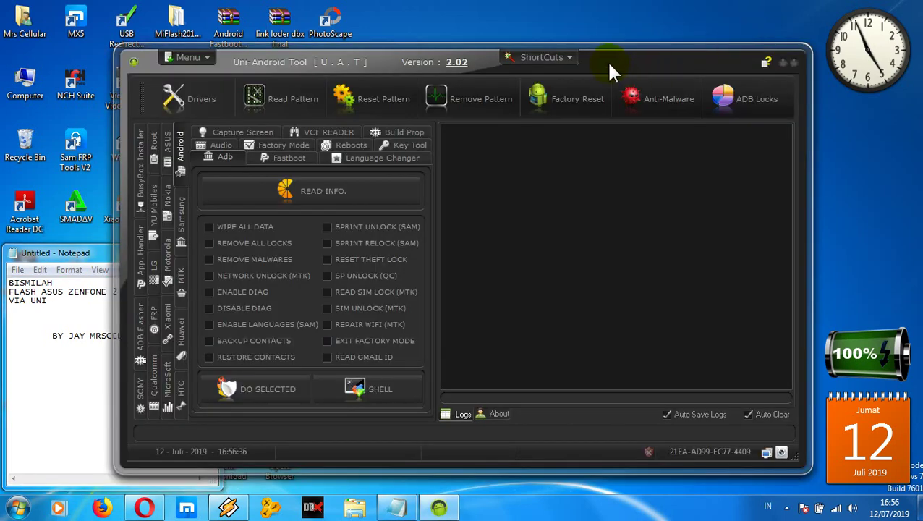
{"action": "left_click_drag", "start_coordinate": [609, 64], "coordinate": [625, 60]}
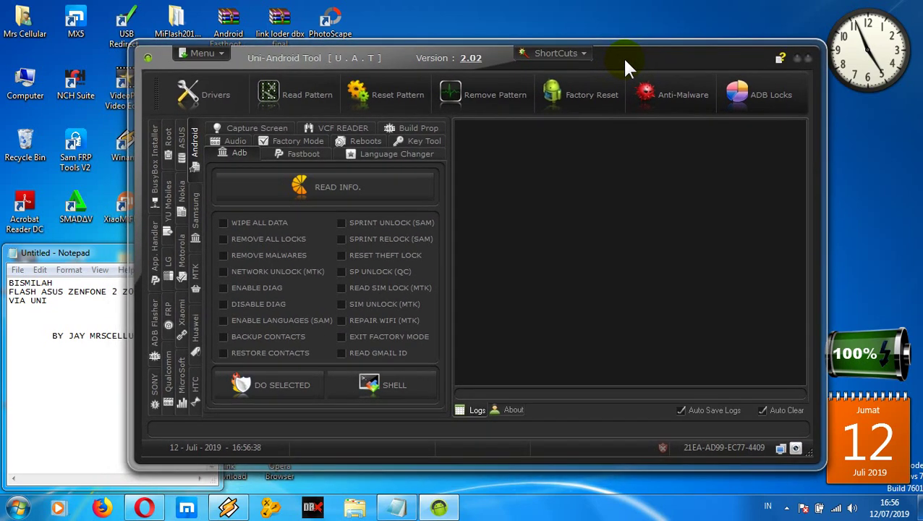
Step: Add the line "KLIK TAB ASUS" under VIA UNI in the Notepad note
{"action": "left_click", "coordinate": [70, 309]}
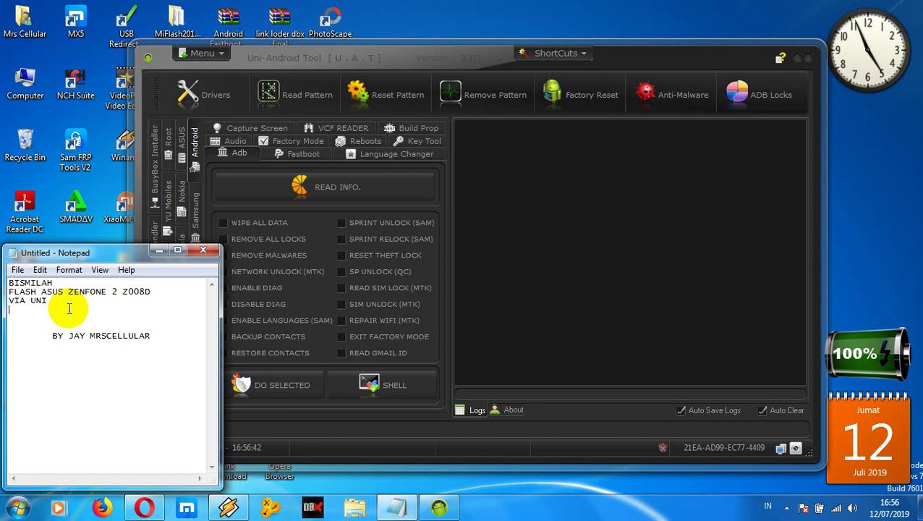
{"action": "left_click", "coordinate": [70, 309]}
{"action": "type", "text": "KLIK"}
{"action": "left_click", "coordinate": [68, 307]}
{"action": "type", "text": "T"}
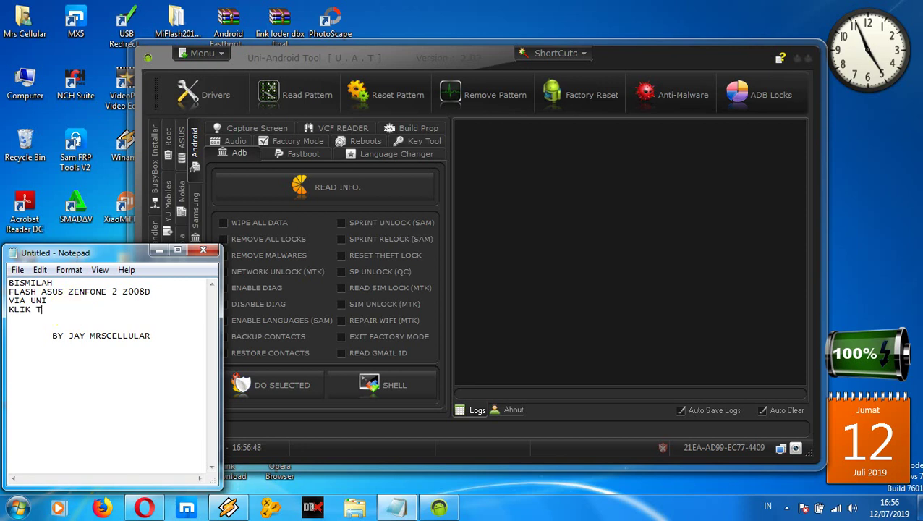
{"action": "type", "text": "AB ASUS"}
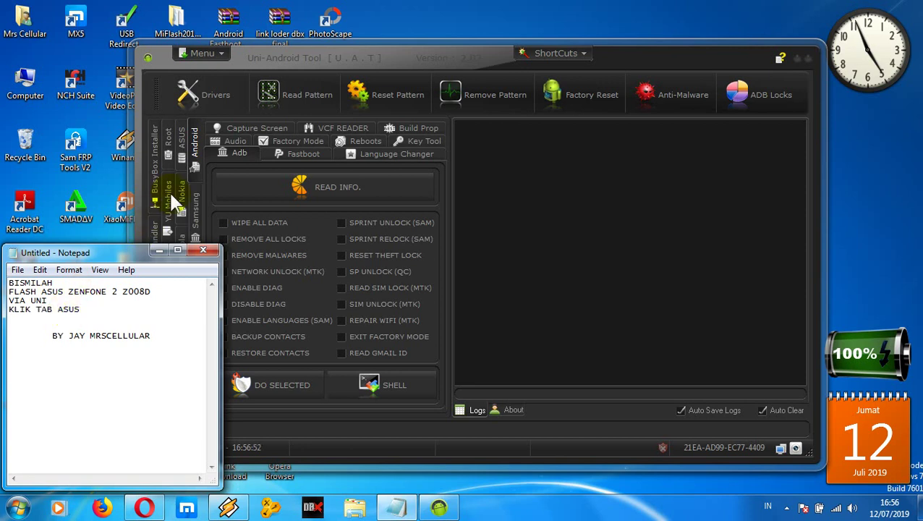
Step: Open the ASUS Flasher from the tool's ASUS section and select the ZenFone 2 ZE550ML model
{"action": "left_click", "coordinate": [184, 160]}
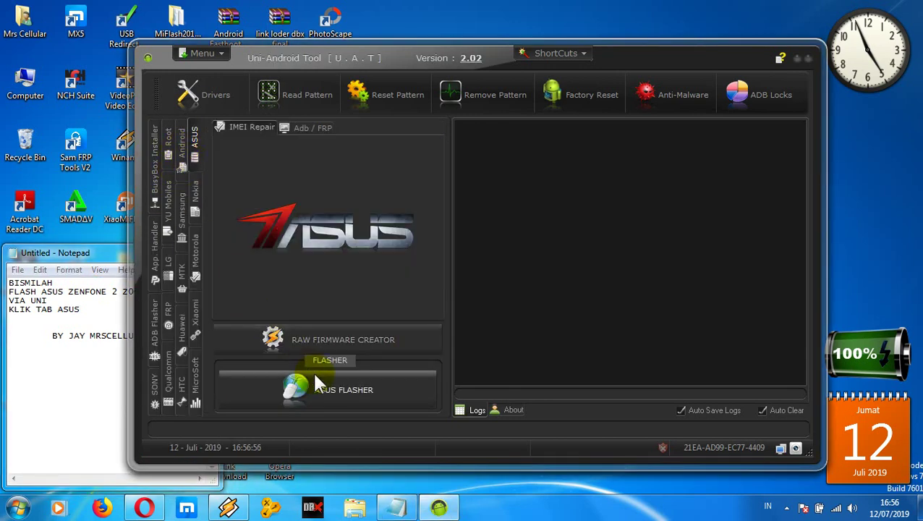
{"action": "left_click", "coordinate": [328, 400]}
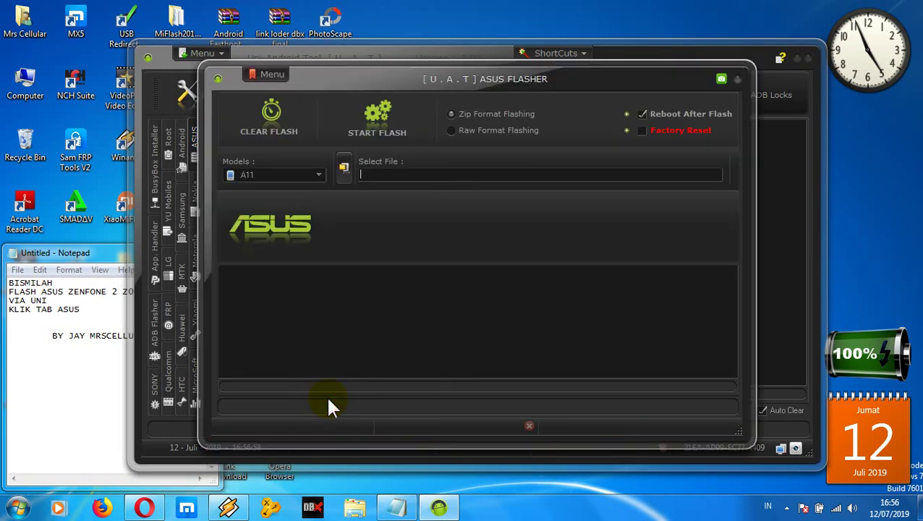
{"action": "left_click", "coordinate": [318, 177]}
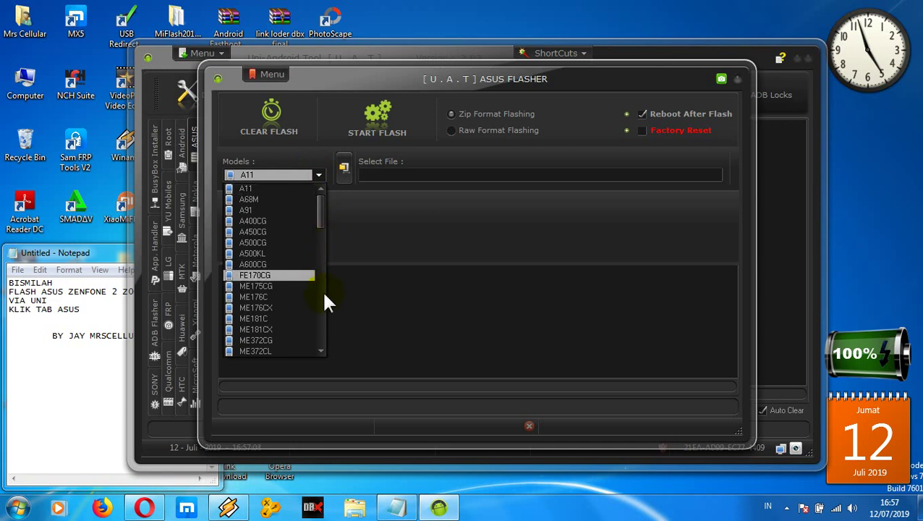
{"action": "scroll", "coordinate": [323, 302], "scroll_direction": "down", "scroll_amount": 5}
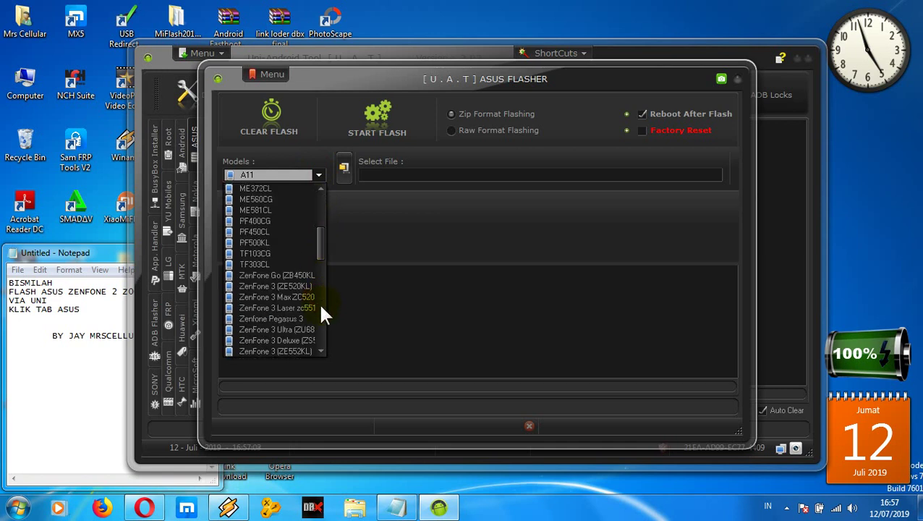
{"action": "scroll", "coordinate": [324, 313], "scroll_direction": "down", "scroll_amount": 5}
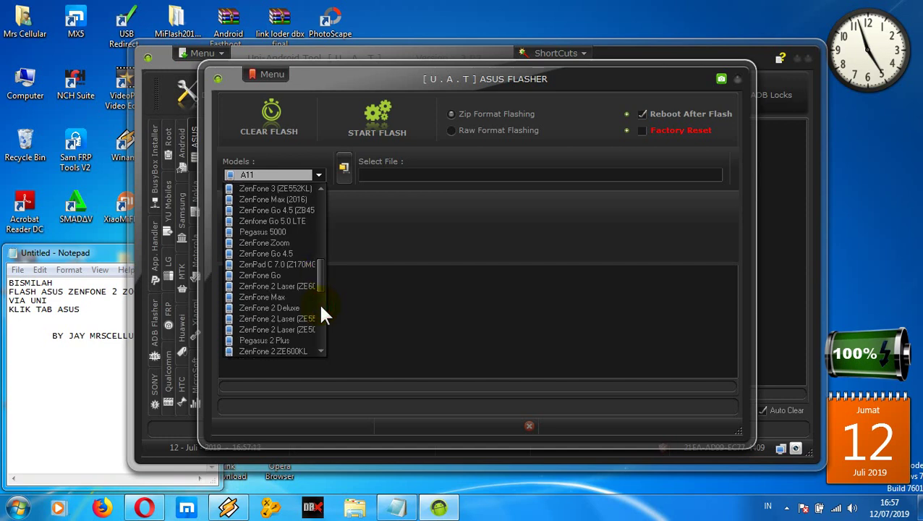
{"action": "left_click", "coordinate": [321, 351]}
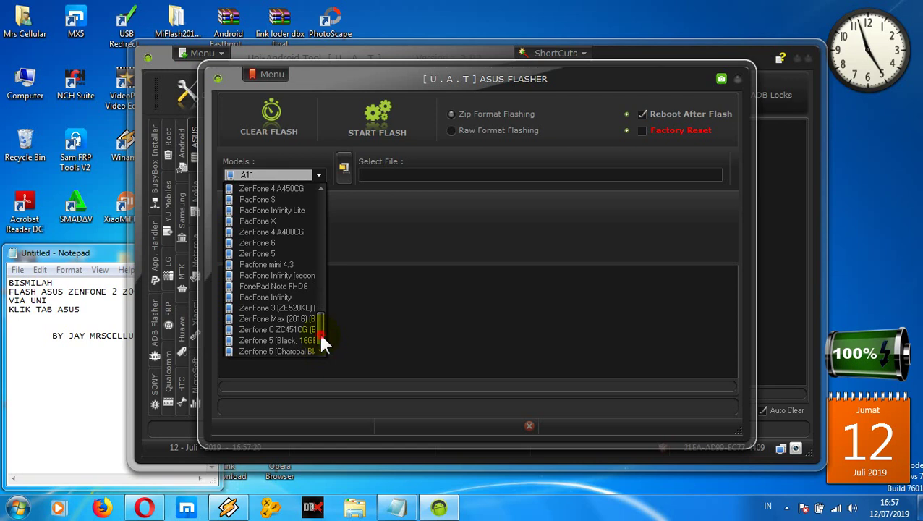
{"action": "left_click_drag", "start_coordinate": [319, 333], "coordinate": [316, 300]}
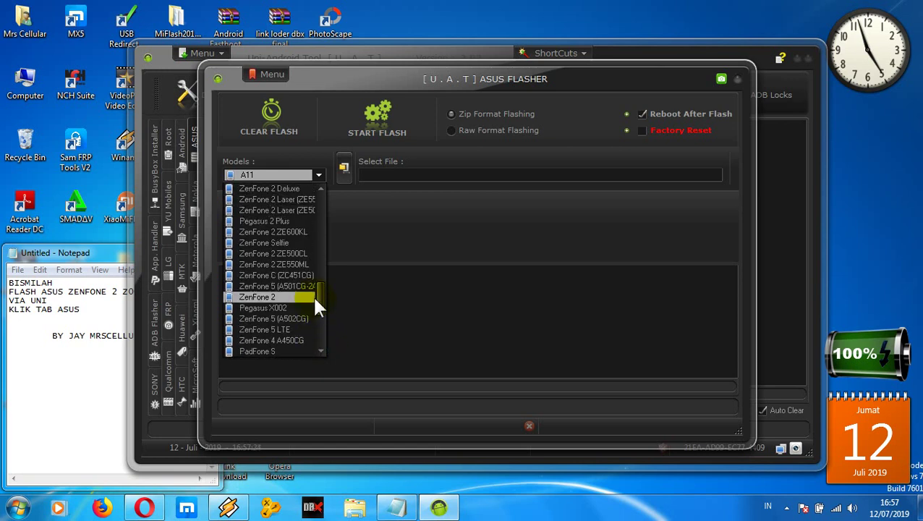
{"action": "left_click", "coordinate": [301, 266]}
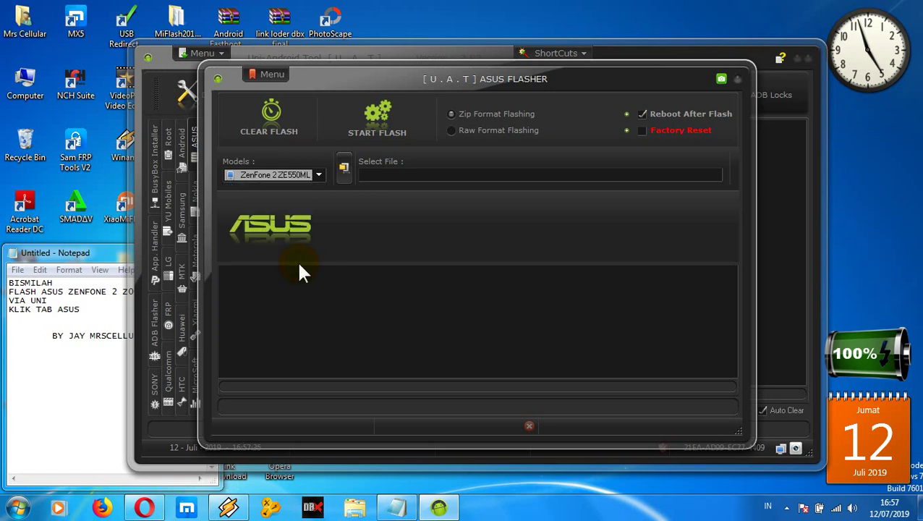
Step: Switch to Raw Format Flashing and load Firmware27_WW_ZE550ML_2.20.40.92_20150918.raw from the "auth versi final ok" folder in Downloads
{"action": "left_click", "coordinate": [347, 174]}
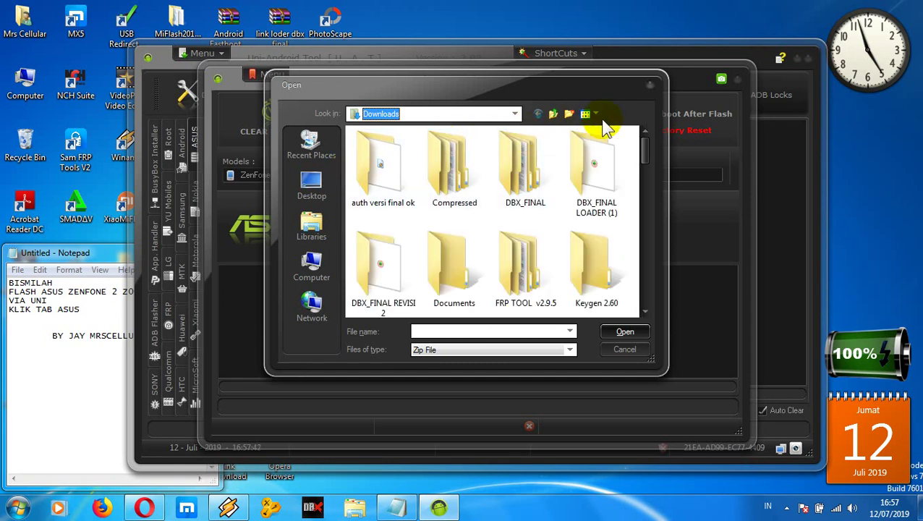
{"action": "left_click", "coordinate": [649, 85]}
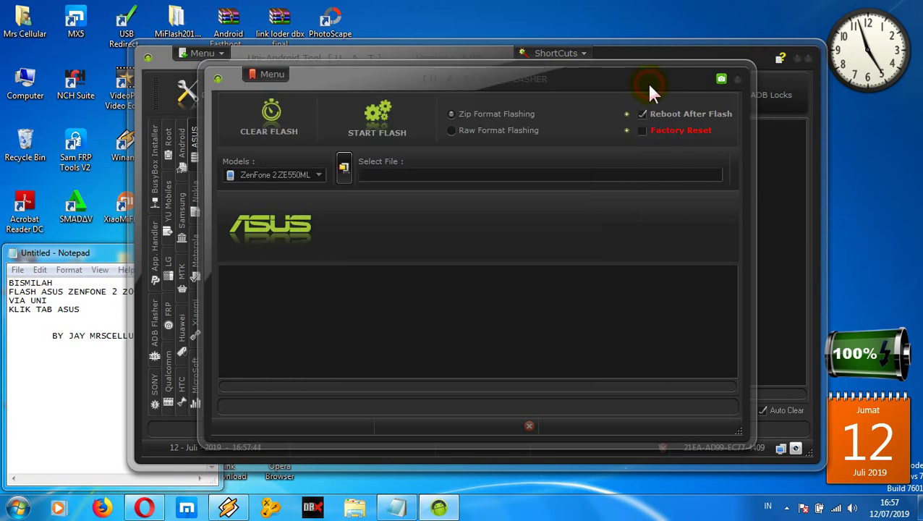
{"action": "left_click", "coordinate": [514, 134]}
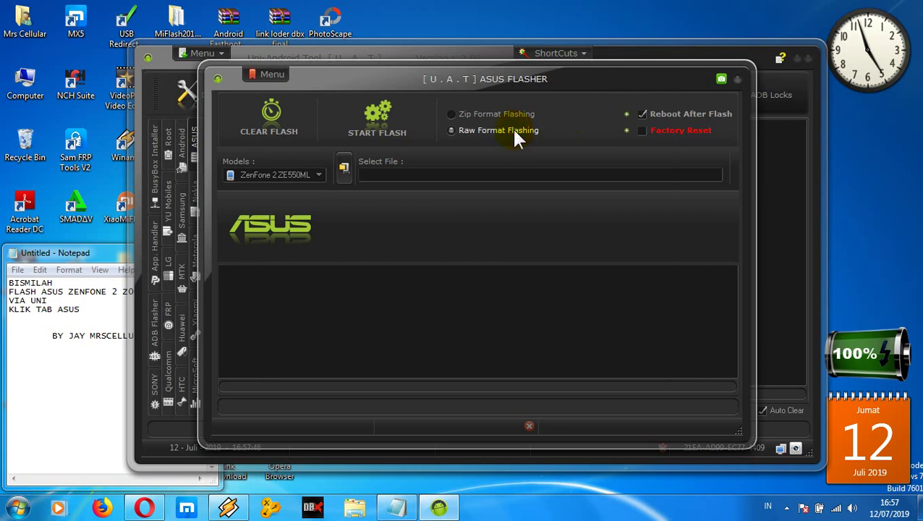
{"action": "left_click", "coordinate": [343, 168]}
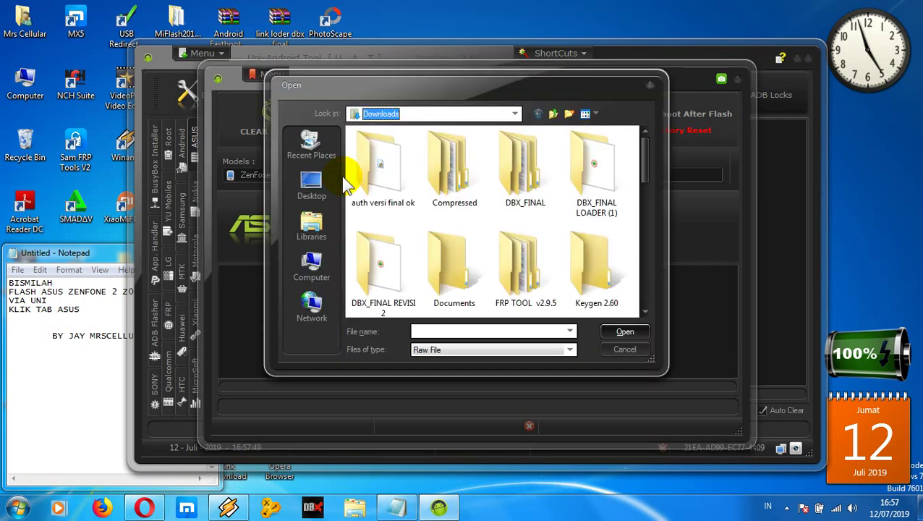
{"action": "double_click", "coordinate": [389, 201]}
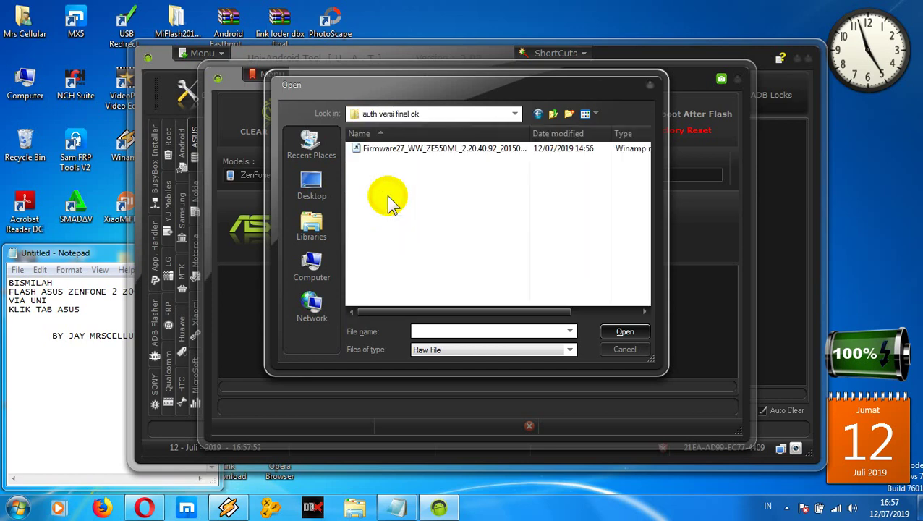
{"action": "left_click", "coordinate": [402, 149]}
{"action": "double_click", "coordinate": [402, 149]}
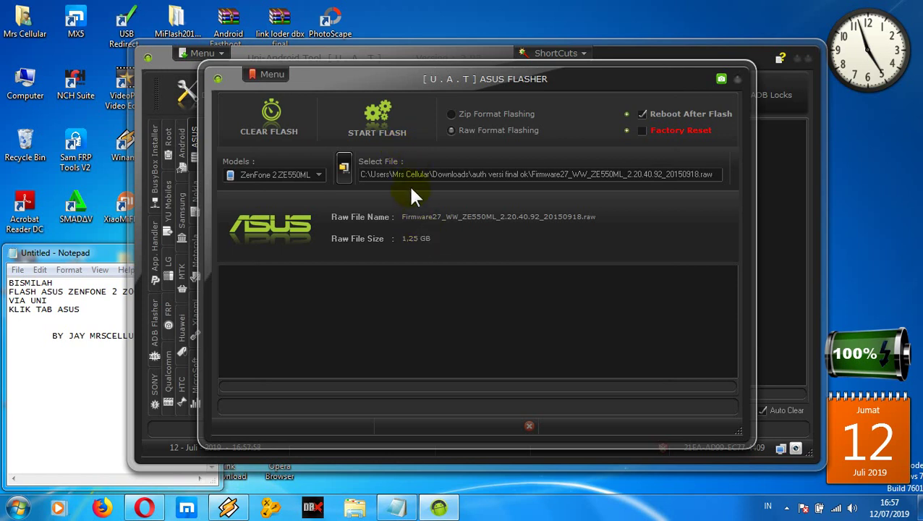
Step: Start flashing the loaded raw firmware and shift the ASUS Flasher window slightly away from the Notepad note
{"action": "left_click", "coordinate": [393, 132]}
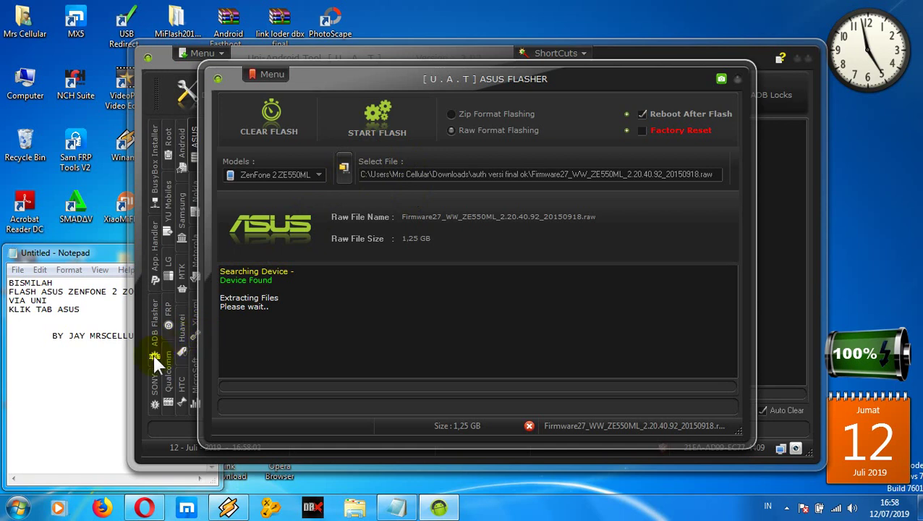
{"action": "left_click", "coordinate": [92, 397]}
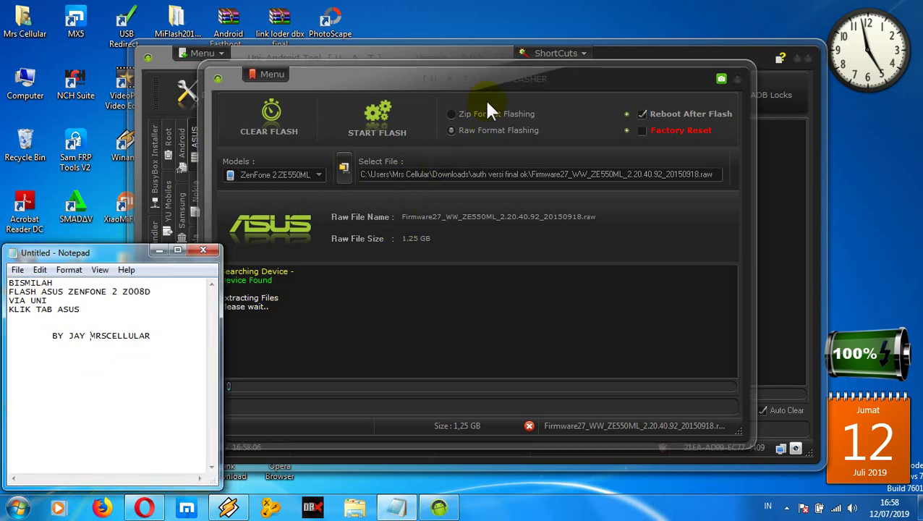
{"action": "left_click_drag", "start_coordinate": [486, 84], "coordinate": [510, 78]}
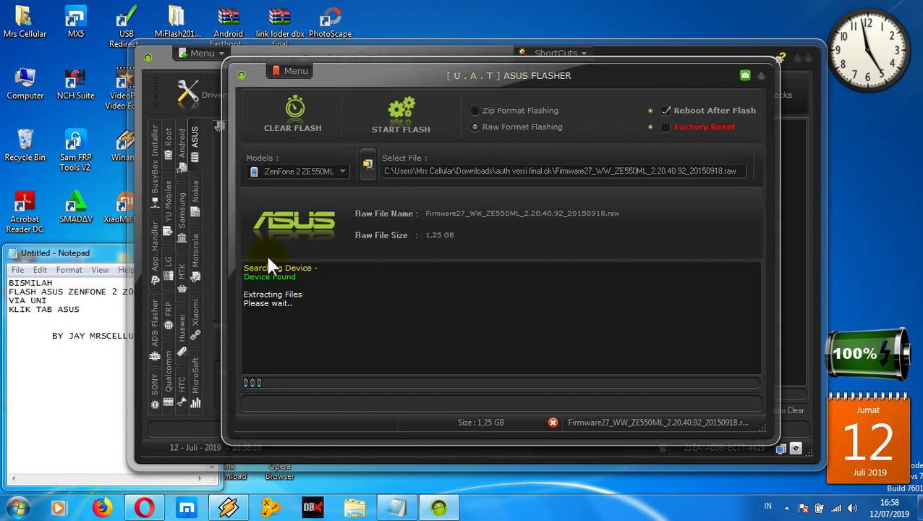
Step: Append ", SAMBIL NGOPI DULU GAN" to the "KLIK TAB ASUS" line in the Notepad note
{"action": "left_click", "coordinate": [98, 253]}
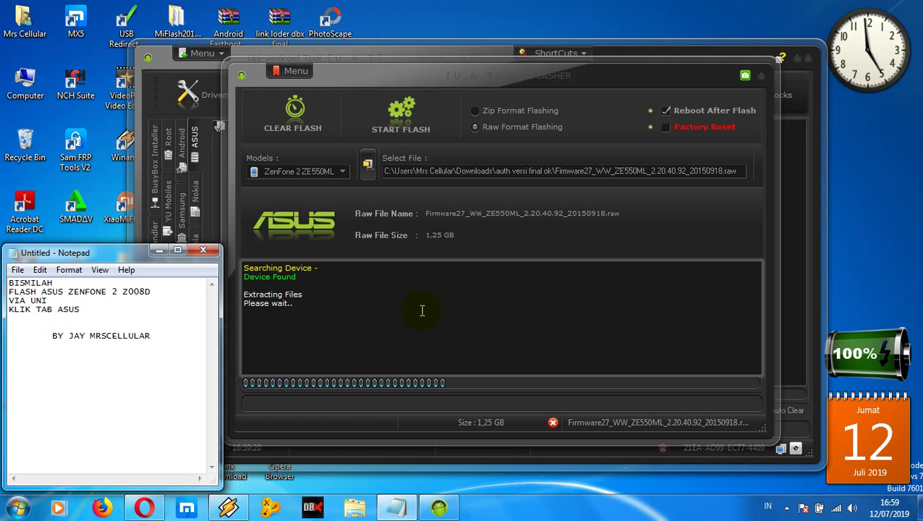
{"action": "left_click", "coordinate": [92, 305]}
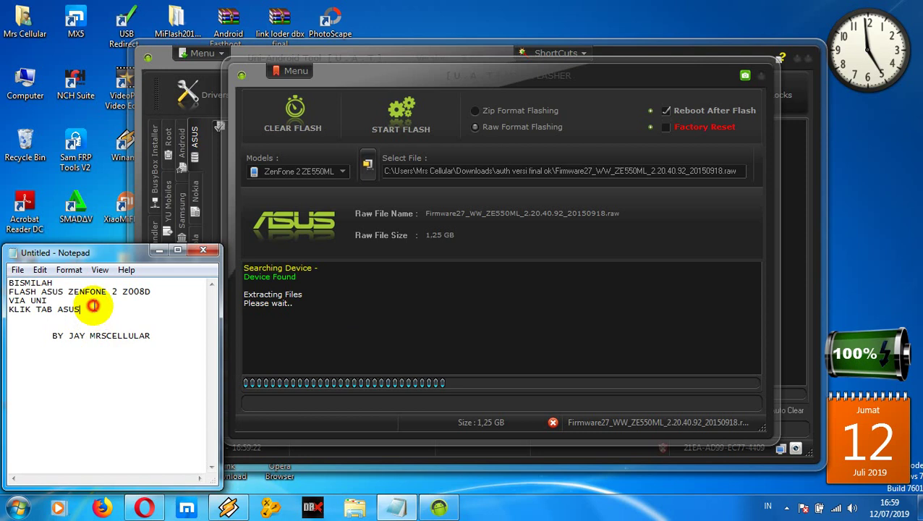
{"action": "type", "text": ", SAMBIL "}
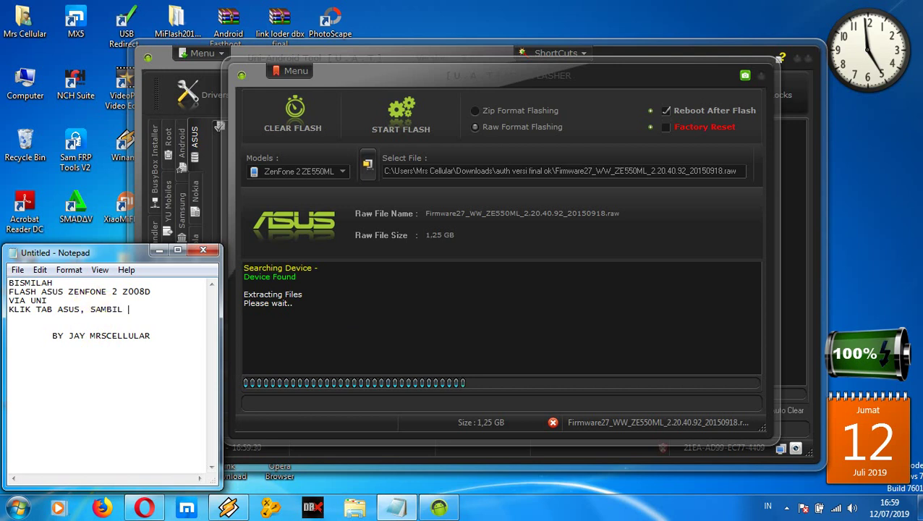
{"action": "type", "text": "NGOPI DU"}
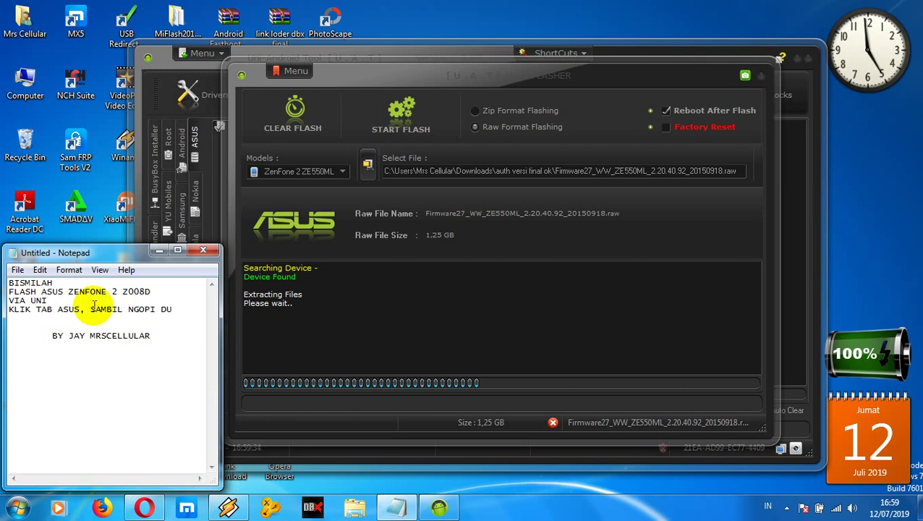
{"action": "type", "text": "LU"}
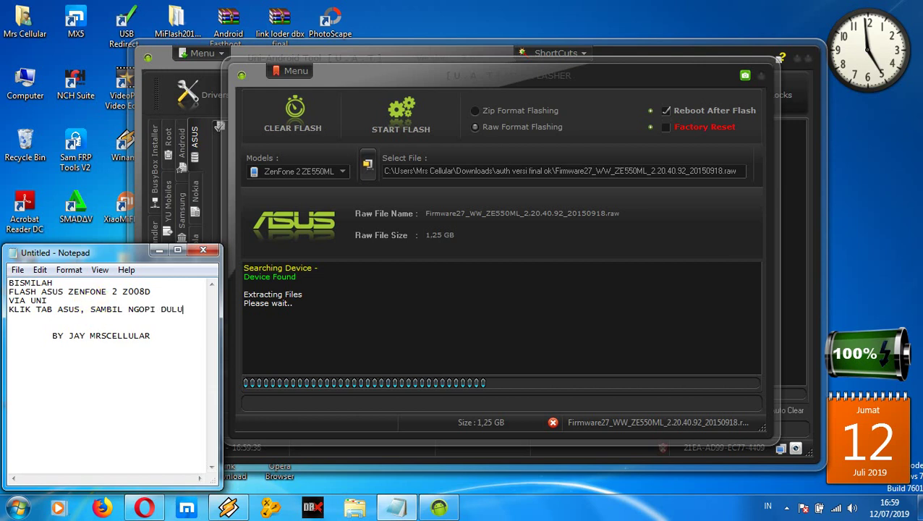
{"action": "type", "text": " GAN"}
Step: Add the line "BIAR DIA JALAN SAMPE DONE" directly under the "KLIK TAB ASUS" line in the Notepad note
{"action": "key", "text": "Return"}
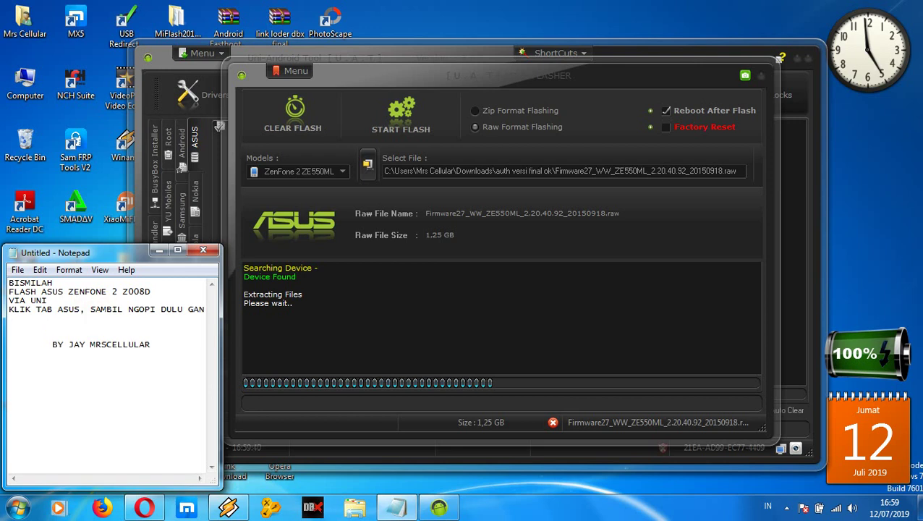
{"action": "type", "text": "BIAR DIA"}
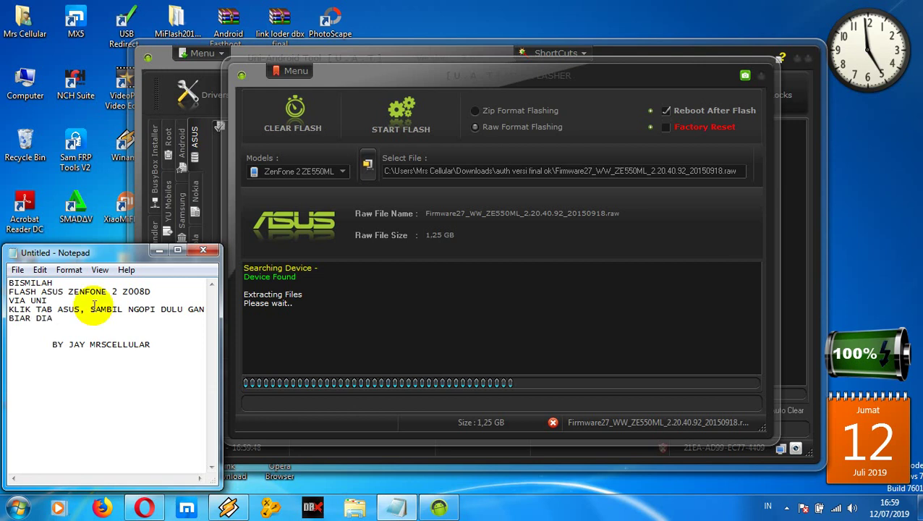
{"action": "type", "text": " JAL"}
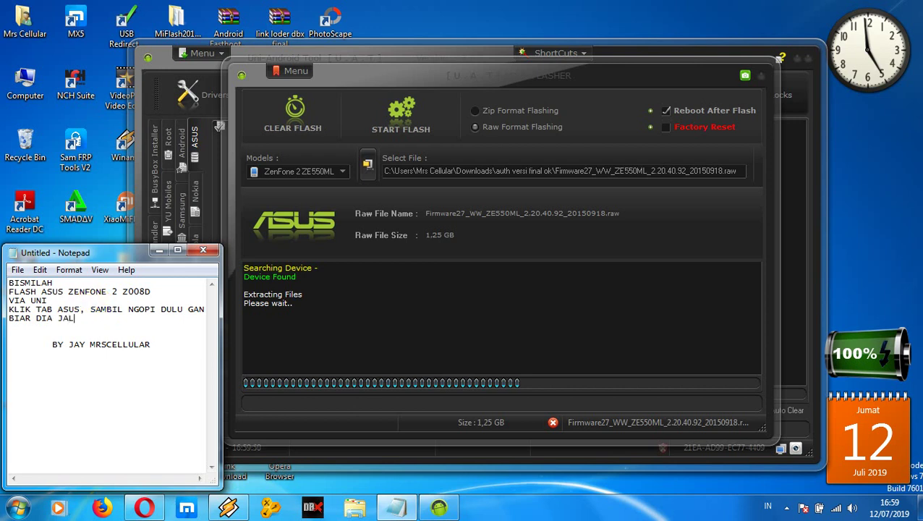
{"action": "type", "text": "AN SAMPE"}
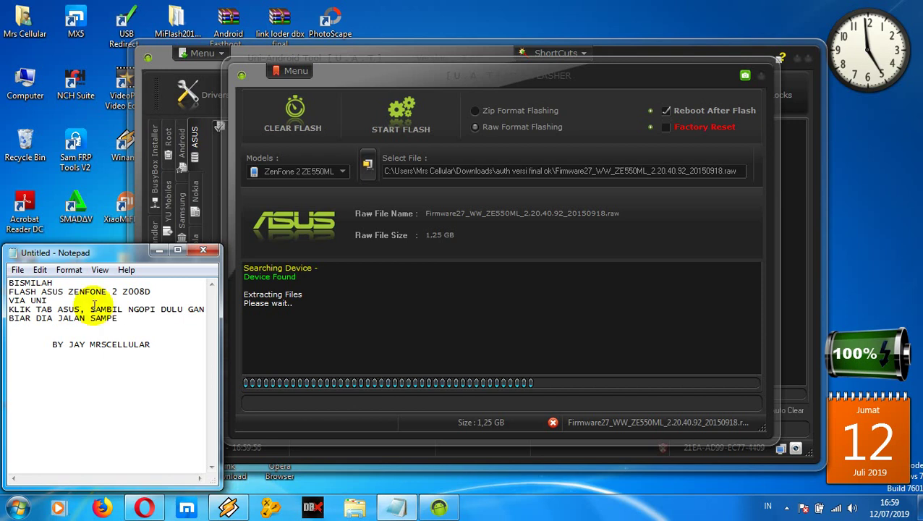
{"action": "type", "text": " D"}
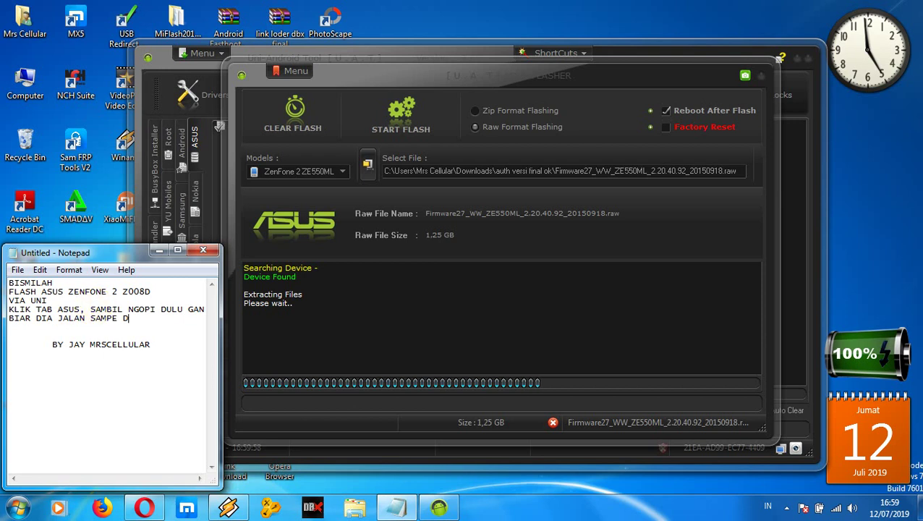
{"action": "type", "text": "ONE"}
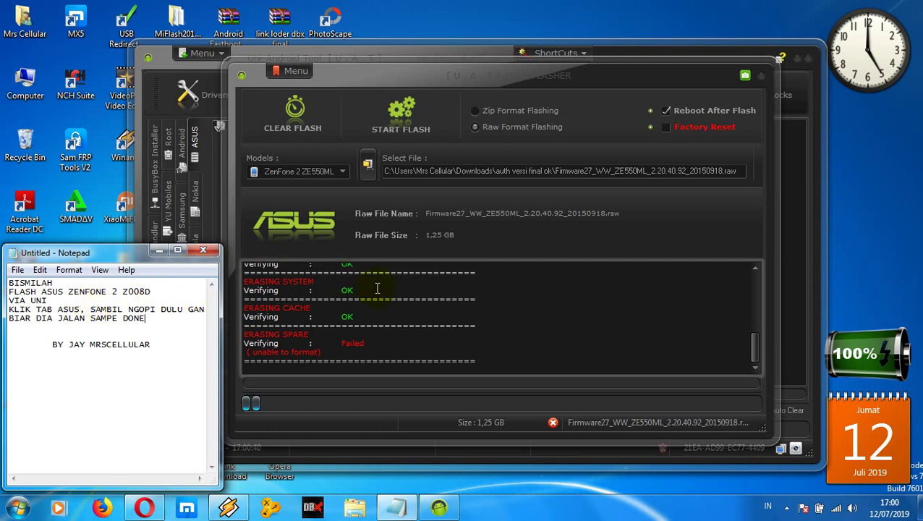
{"action": "left_click", "coordinate": [906, 187]}
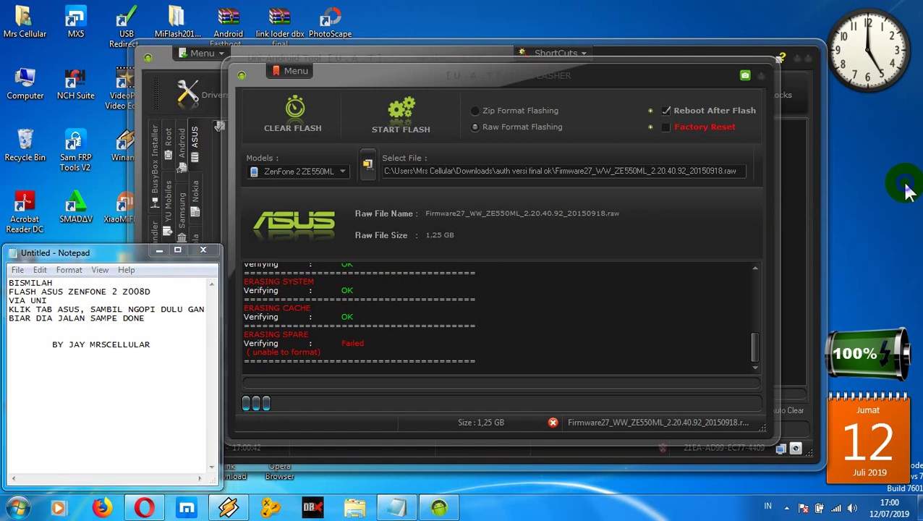
{"action": "right_click", "coordinate": [905, 188]}
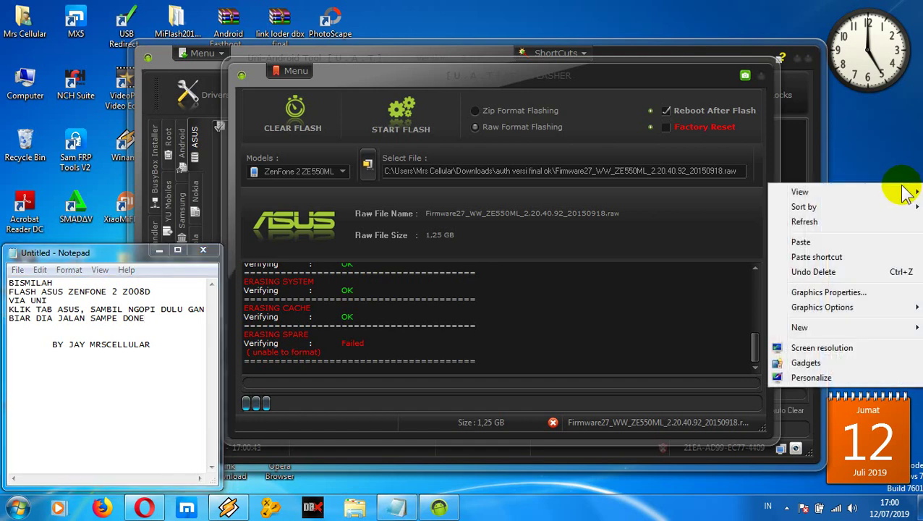
{"action": "left_click", "coordinate": [851, 222]}
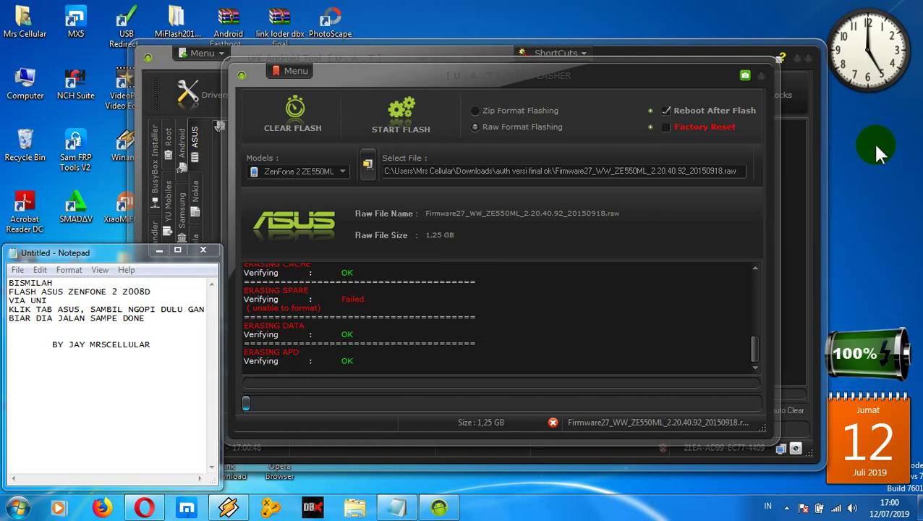
{"action": "right_click", "coordinate": [876, 147]}
{"action": "left_click", "coordinate": [854, 186]}
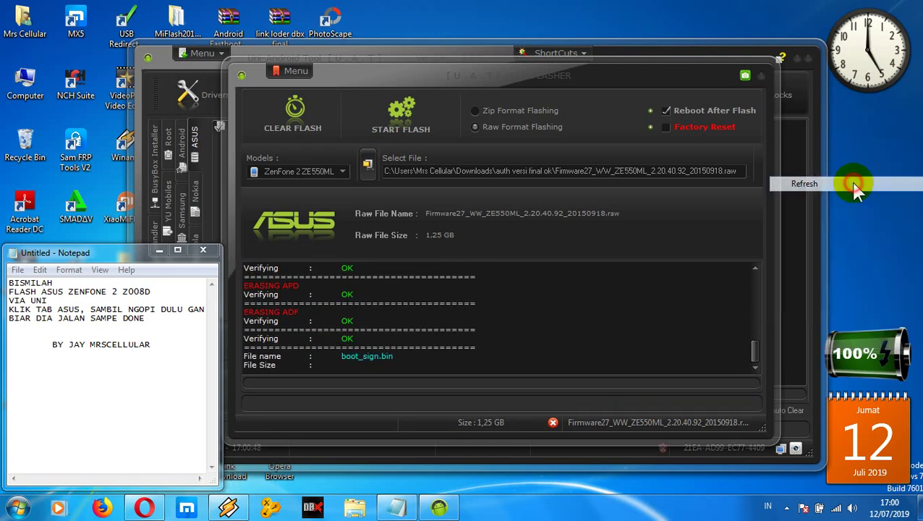
{"action": "right_click", "coordinate": [837, 103]}
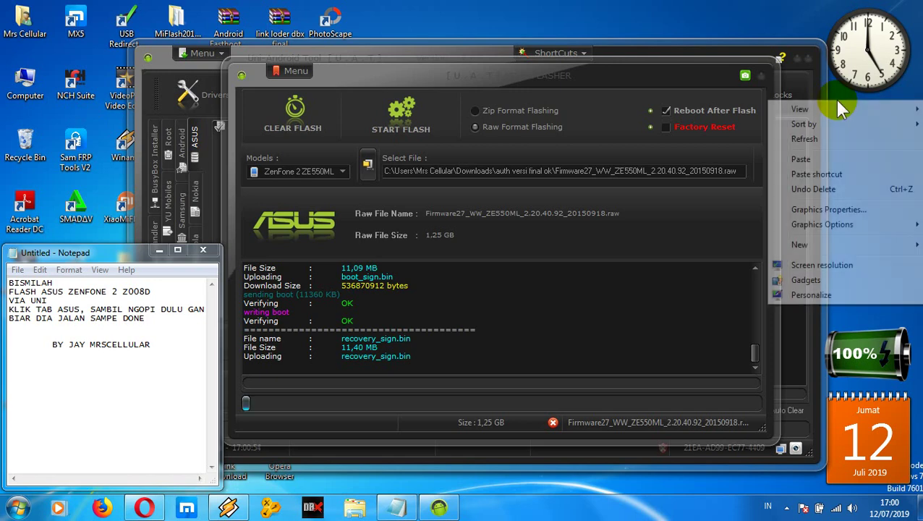
{"action": "mouse_move", "coordinate": [842, 131]}
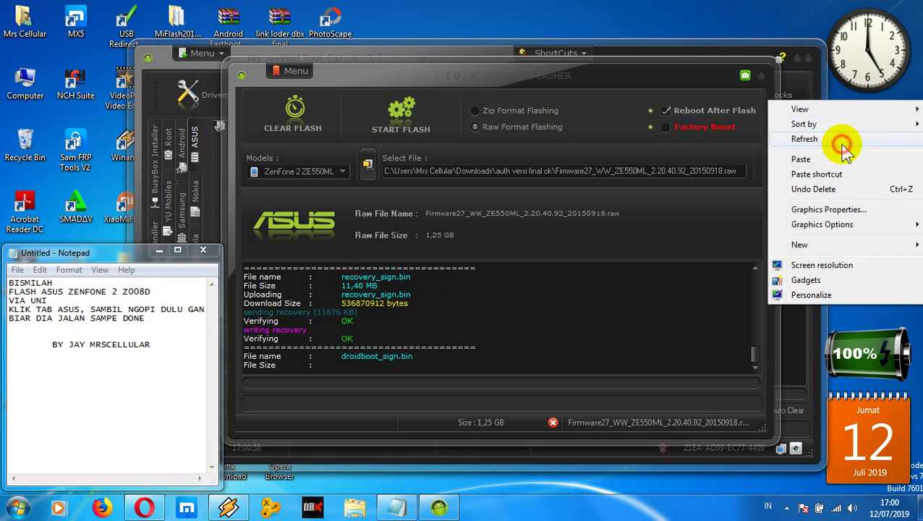
{"action": "left_click", "coordinate": [804, 139]}
{"action": "right_click", "coordinate": [870, 127]}
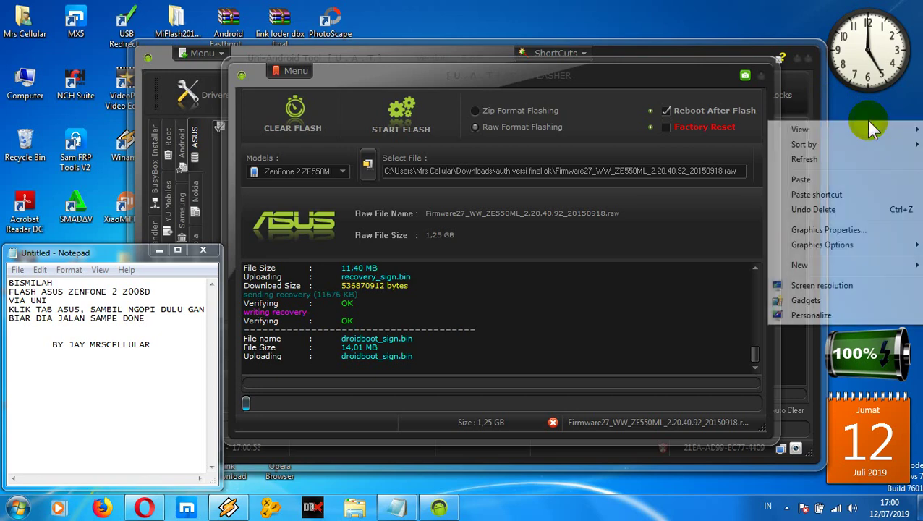
{"action": "left_click", "coordinate": [804, 159]}
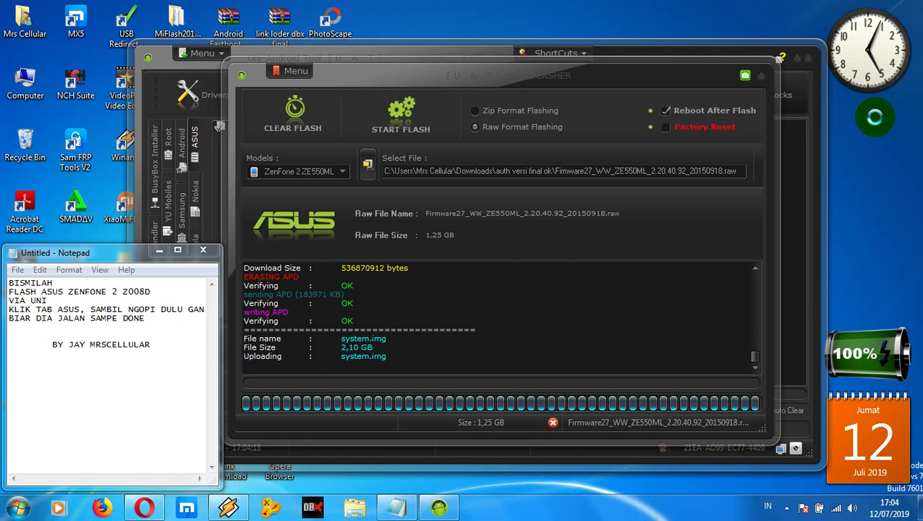
{"action": "right_click", "coordinate": [873, 116]}
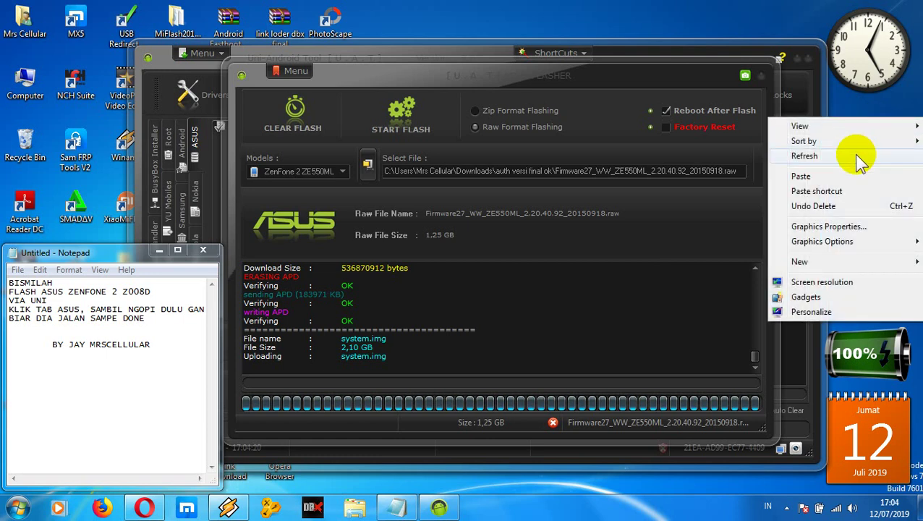
{"action": "left_click", "coordinate": [857, 158]}
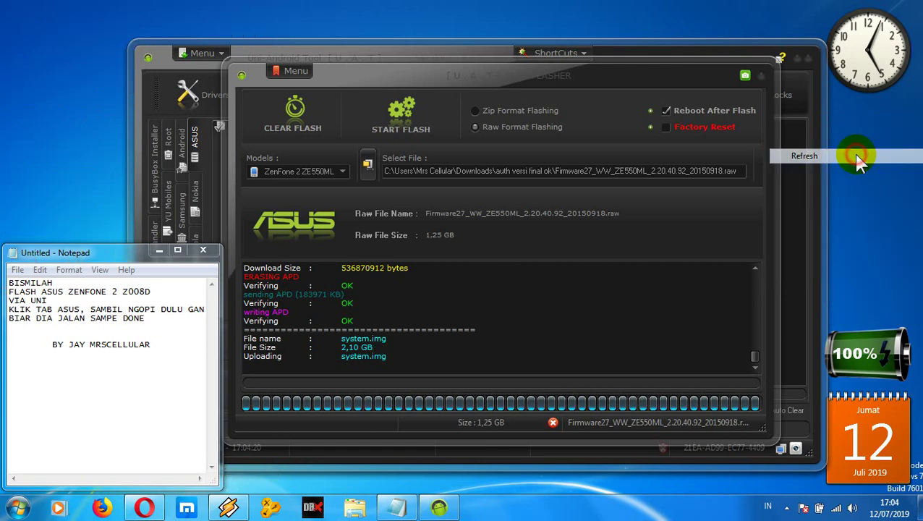
{"action": "right_click", "coordinate": [879, 123]}
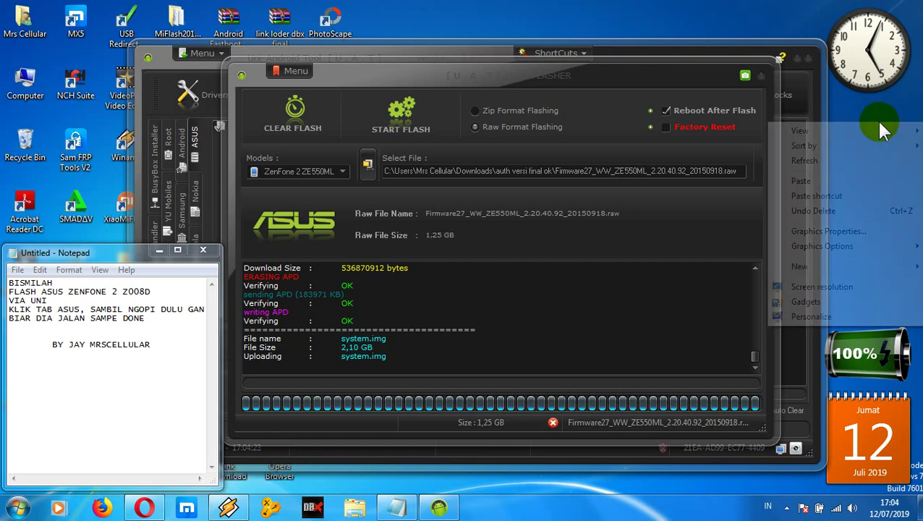
{"action": "left_click", "coordinate": [859, 168]}
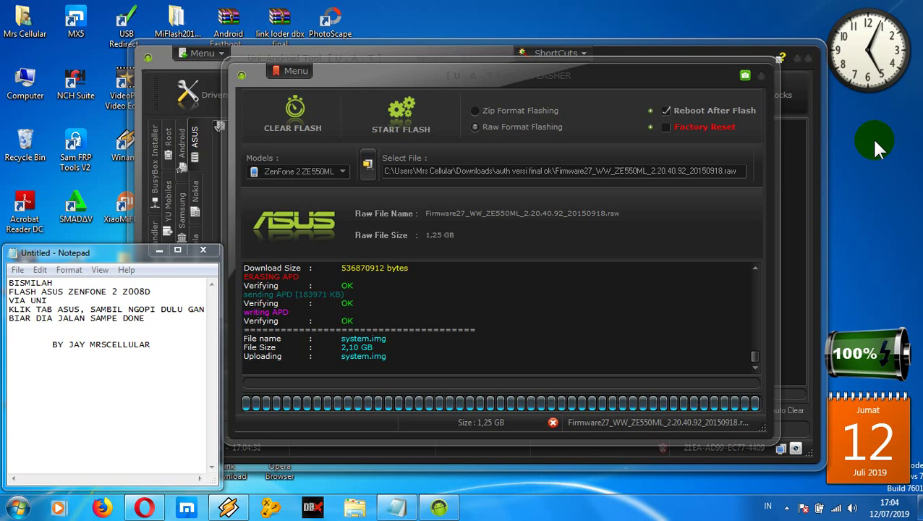
{"action": "right_click", "coordinate": [874, 142]}
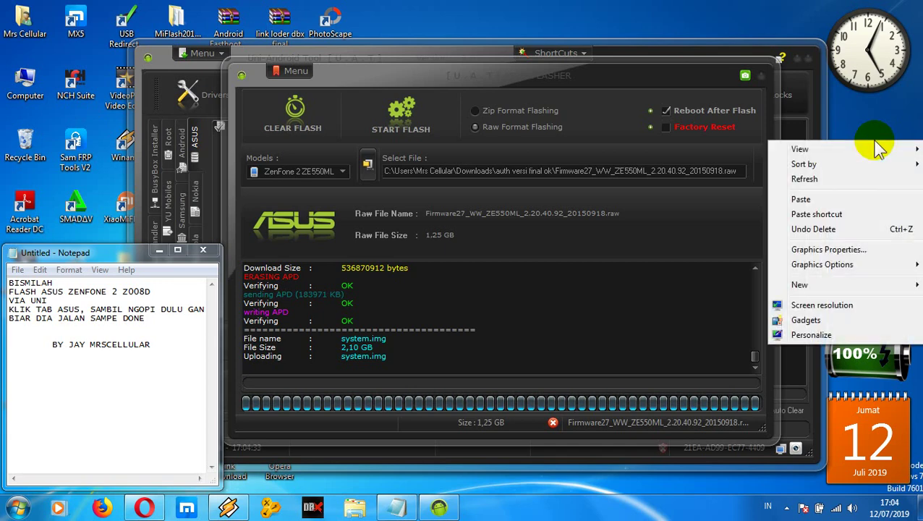
{"action": "left_click", "coordinate": [851, 182]}
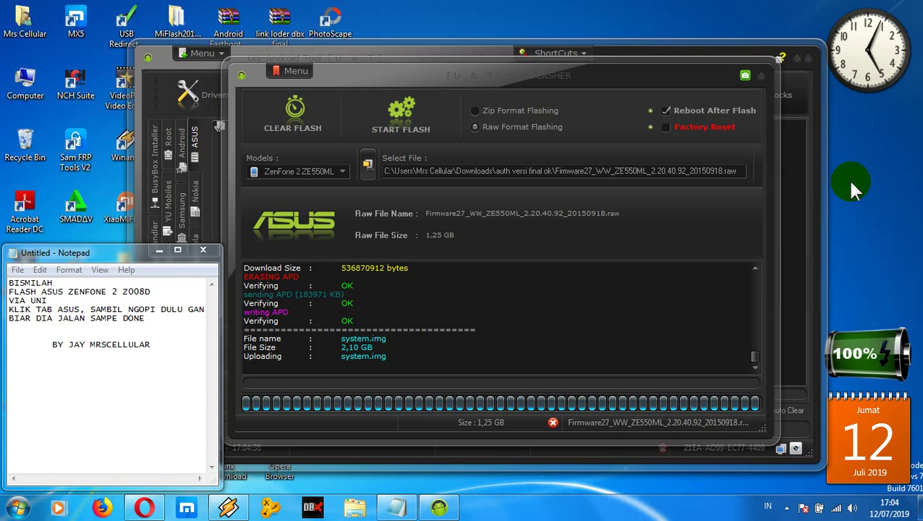
{"action": "right_click", "coordinate": [849, 182]}
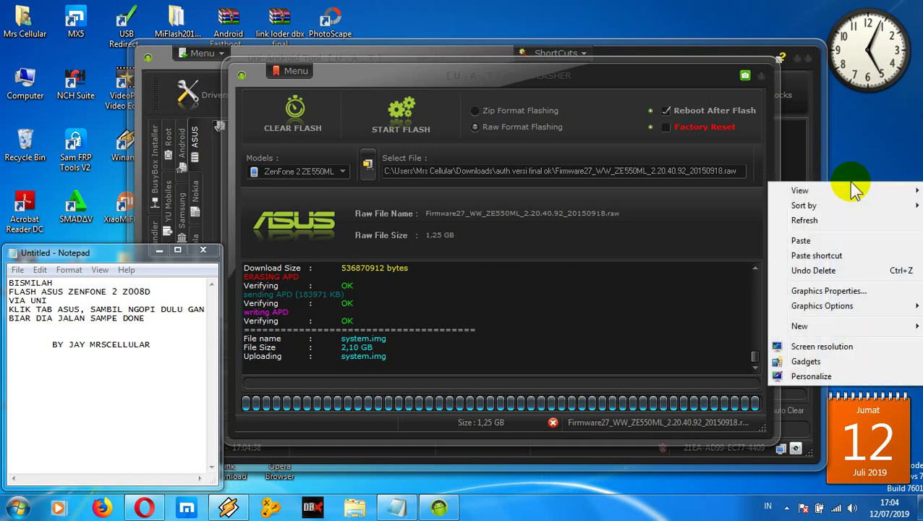
{"action": "left_click", "coordinate": [835, 221]}
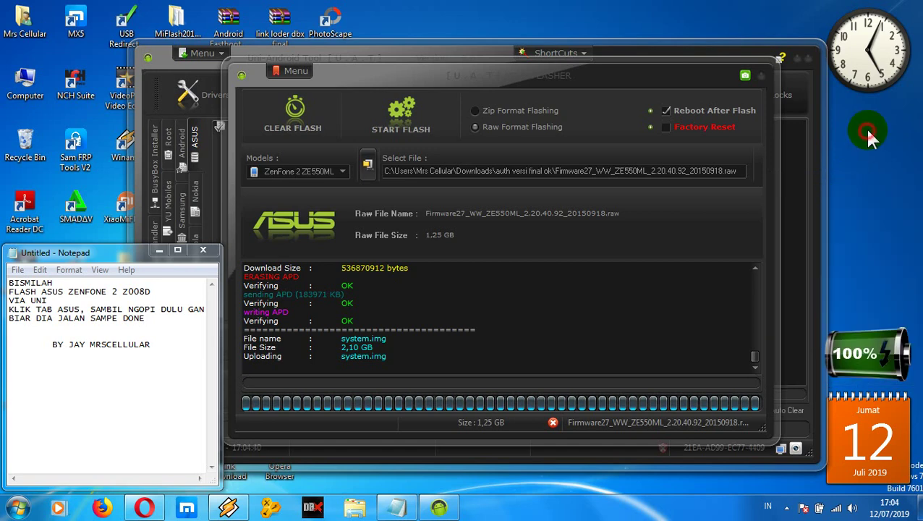
{"action": "right_click", "coordinate": [868, 130]}
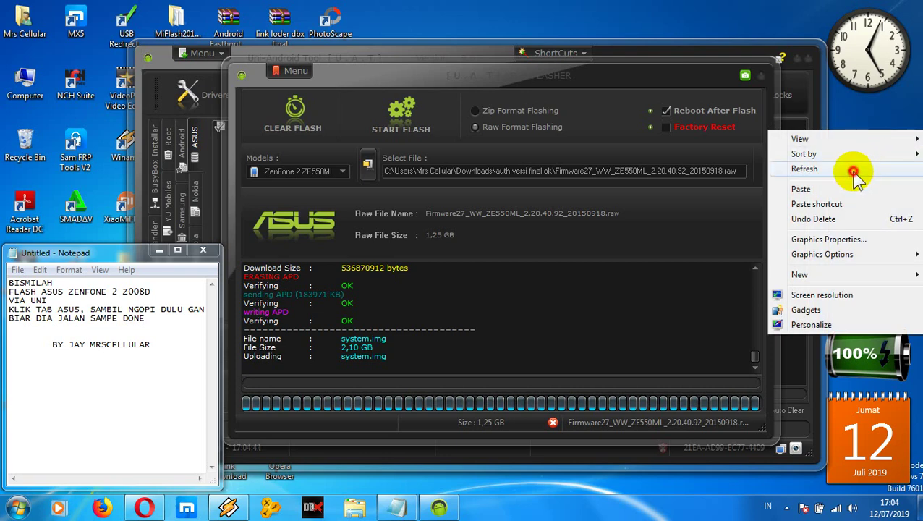
{"action": "left_click", "coordinate": [853, 171]}
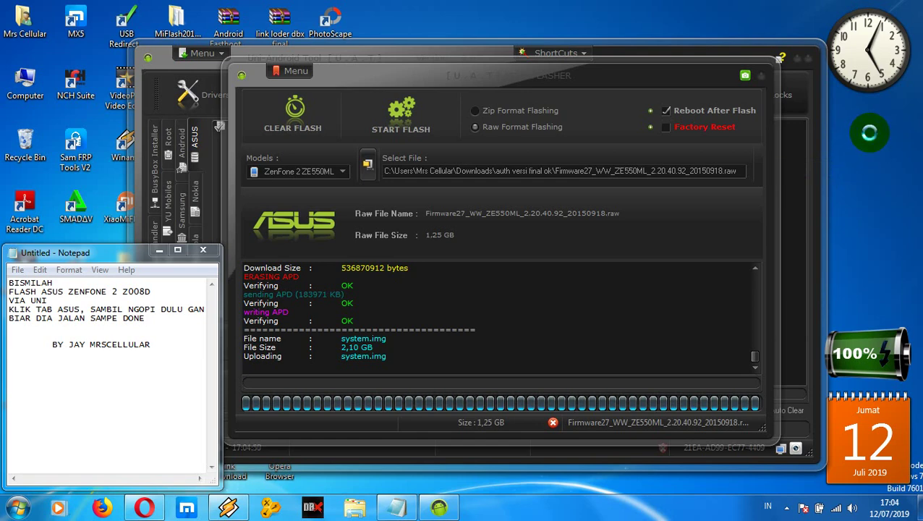
{"action": "right_click", "coordinate": [870, 135]}
{"action": "left_click", "coordinate": [872, 170]}
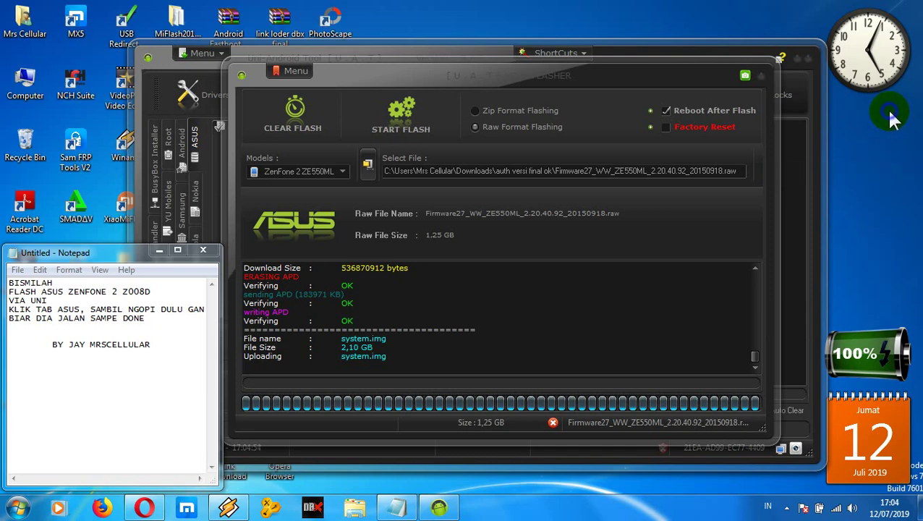
{"action": "right_click", "coordinate": [890, 112]}
{"action": "left_click", "coordinate": [878, 150]}
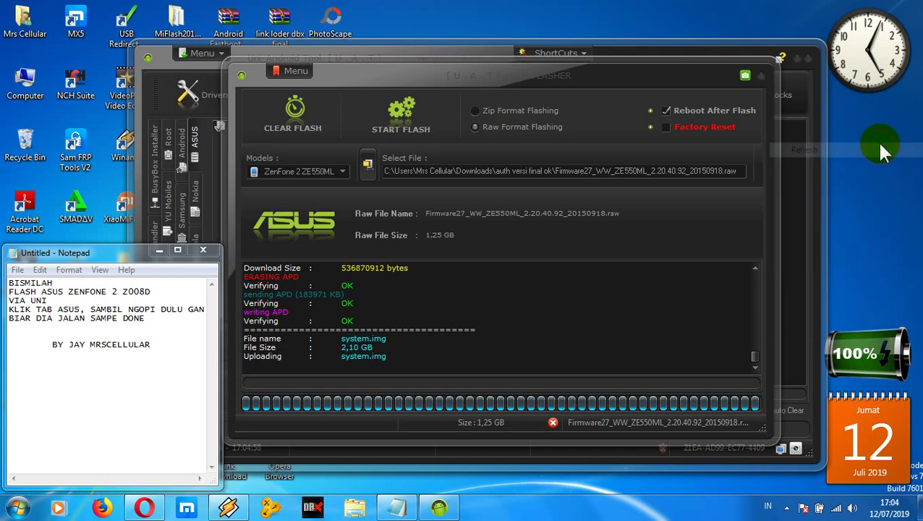
{"action": "right_click", "coordinate": [886, 107]}
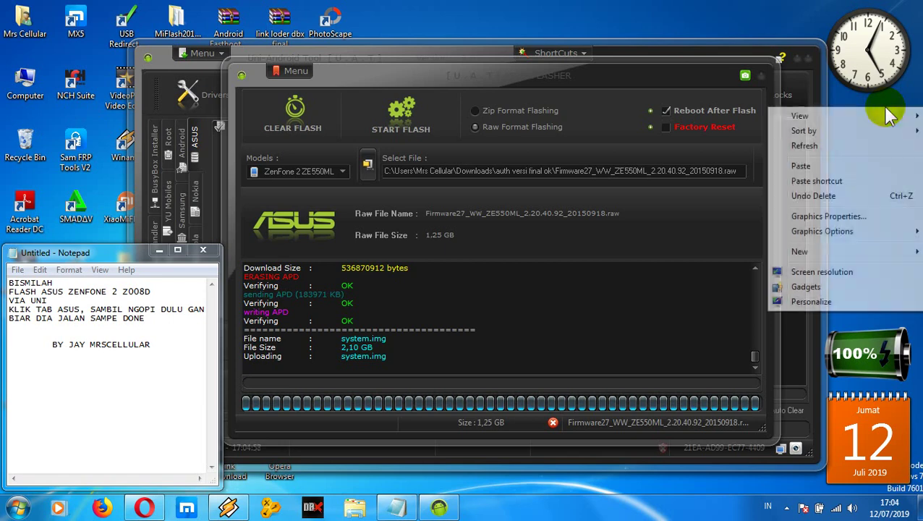
{"action": "left_click", "coordinate": [870, 153]}
{"action": "right_click", "coordinate": [876, 125]}
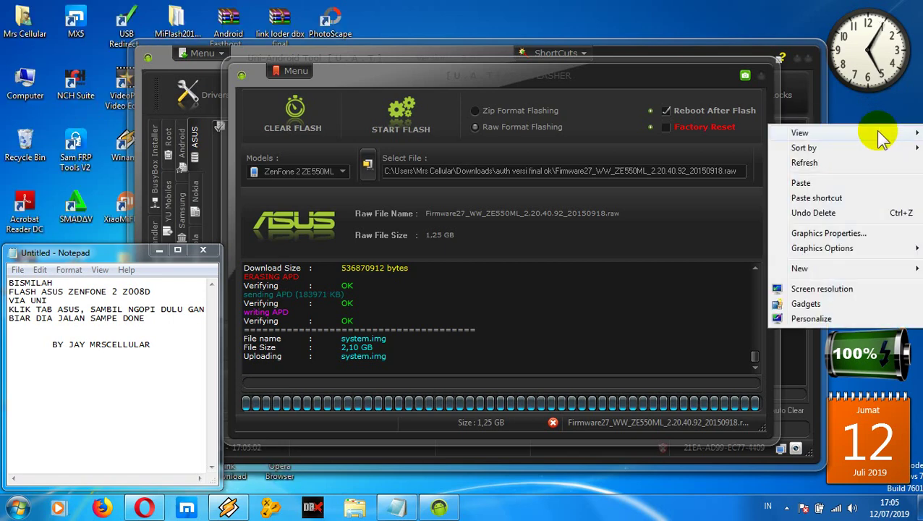
{"action": "left_click", "coordinate": [866, 161]}
{"action": "right_click", "coordinate": [865, 155]}
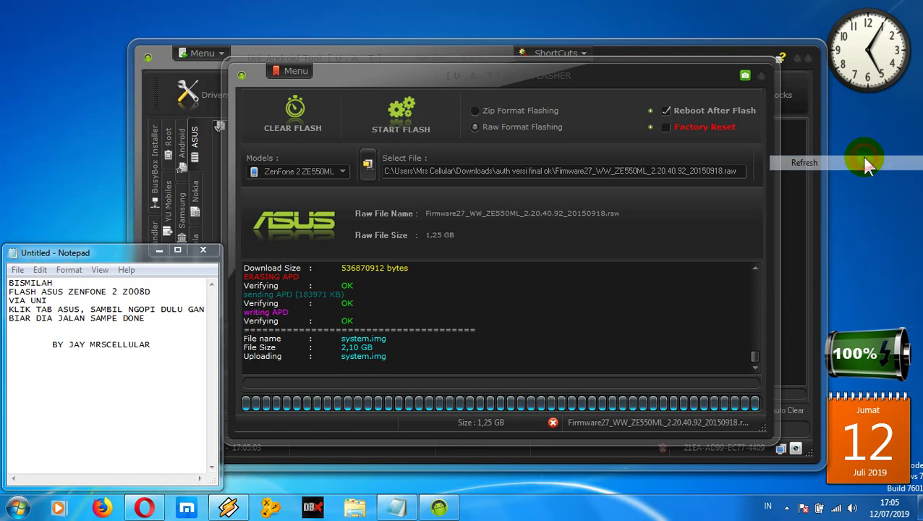
{"action": "right_click", "coordinate": [880, 118]}
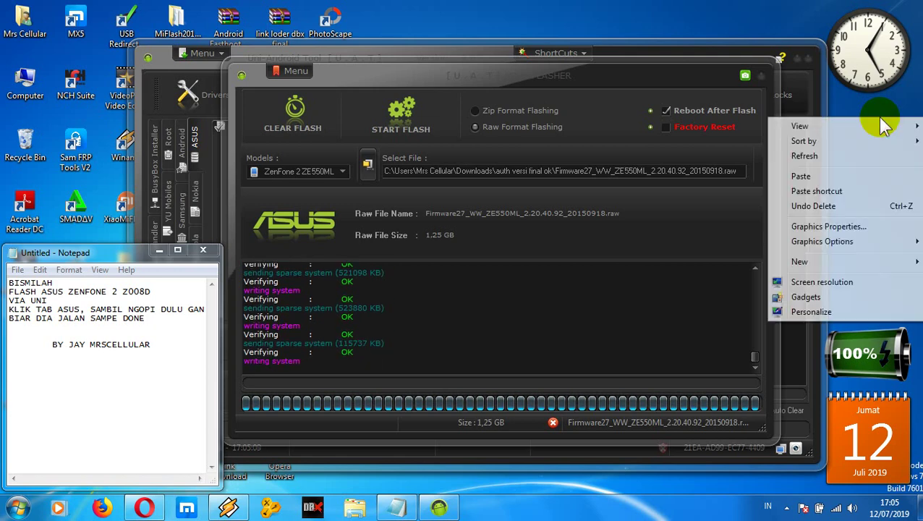
{"action": "left_click", "coordinate": [862, 161]}
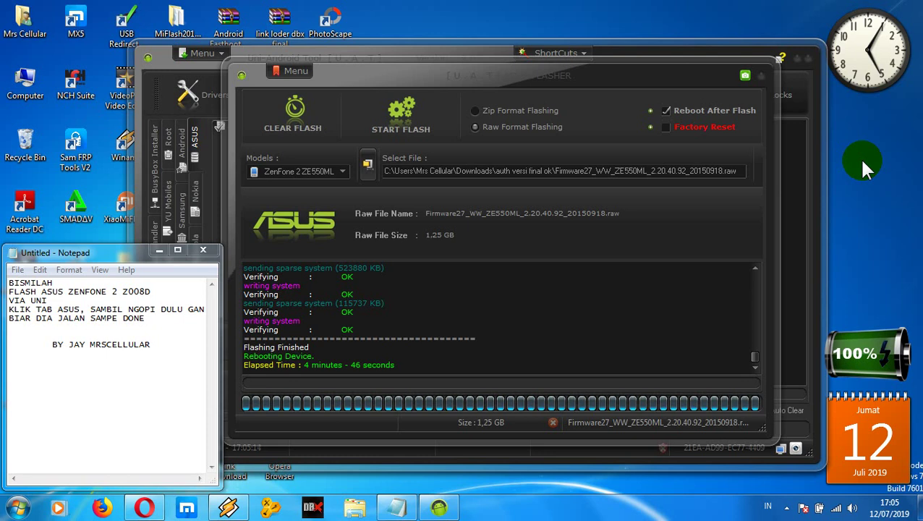
Step: Add the line "ALHAMDULILAH DONE GAN HP NYA NOLMAL" directly under the "BIAR DIA JALAN SAMPE DONE" line in the Notepad note
{"action": "left_click", "coordinate": [179, 320]}
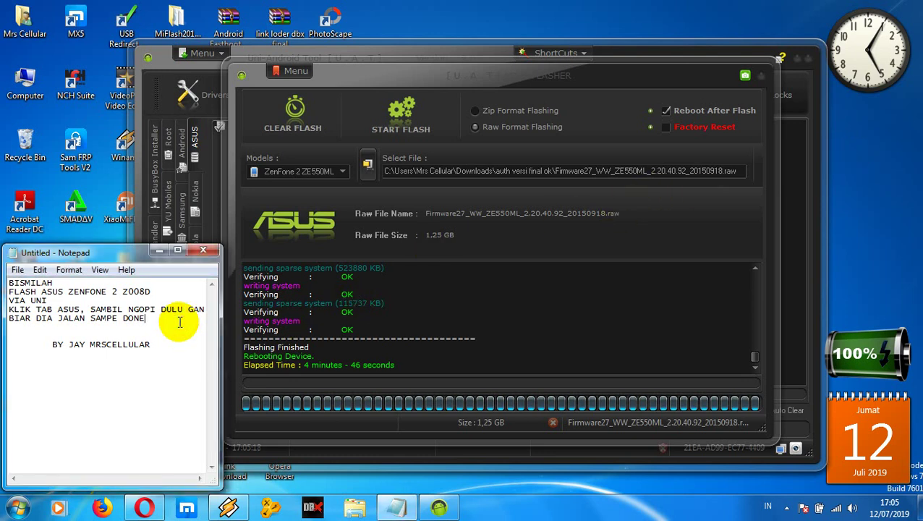
{"action": "key", "text": "Return"}
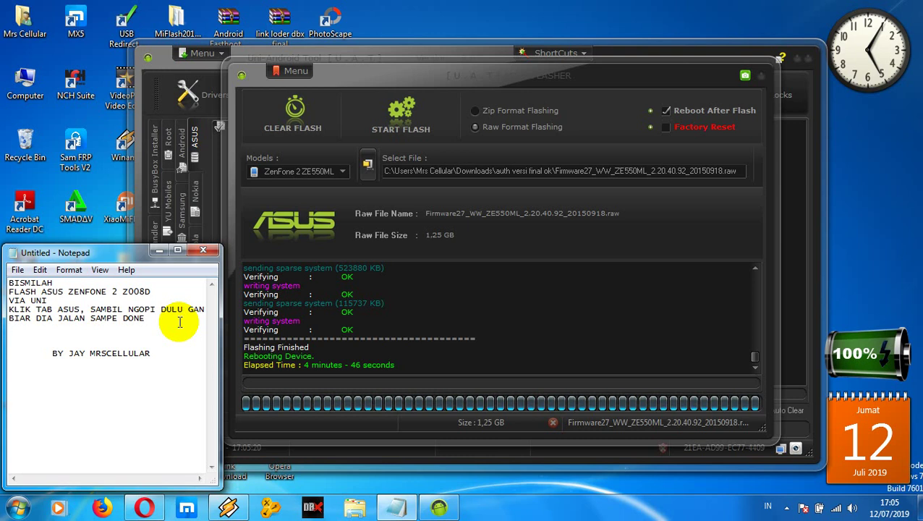
{"action": "type", "text": "AL"}
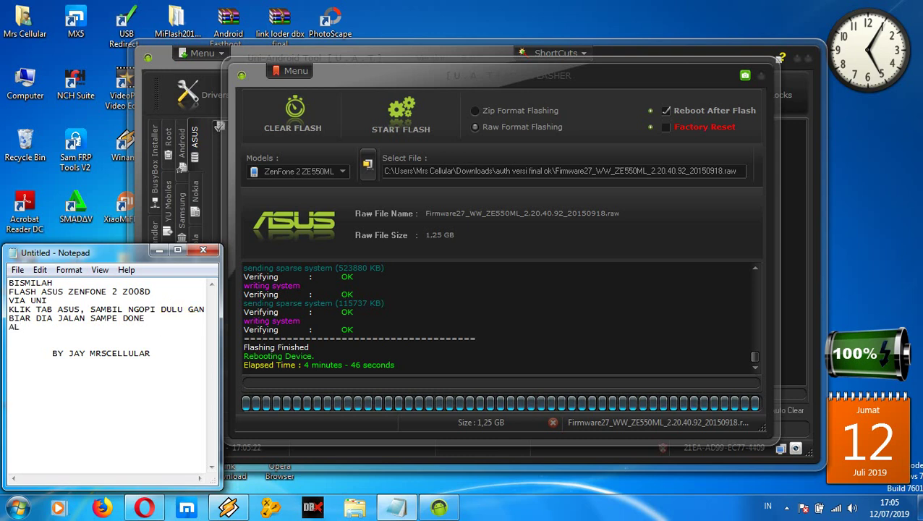
{"action": "type", "text": "HAMDULILA"}
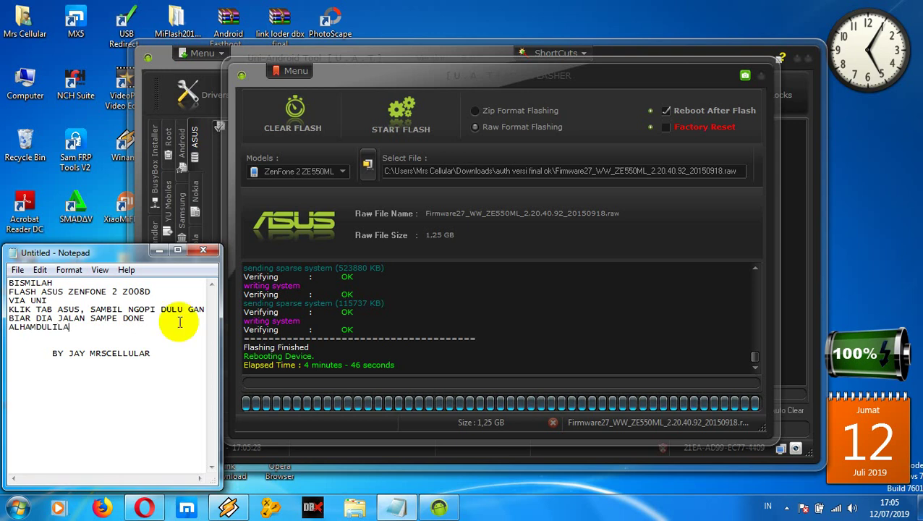
{"action": "type", "text": "H DON"}
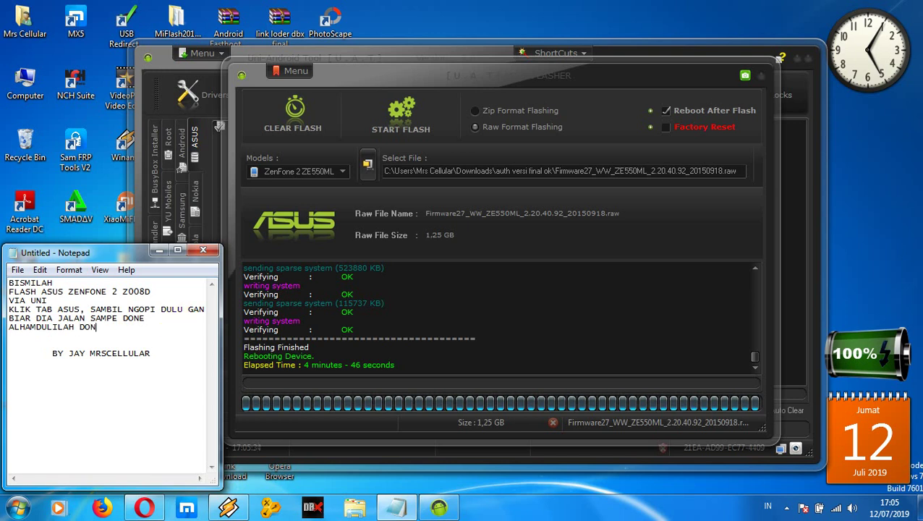
{"action": "type", "text": "E GA"}
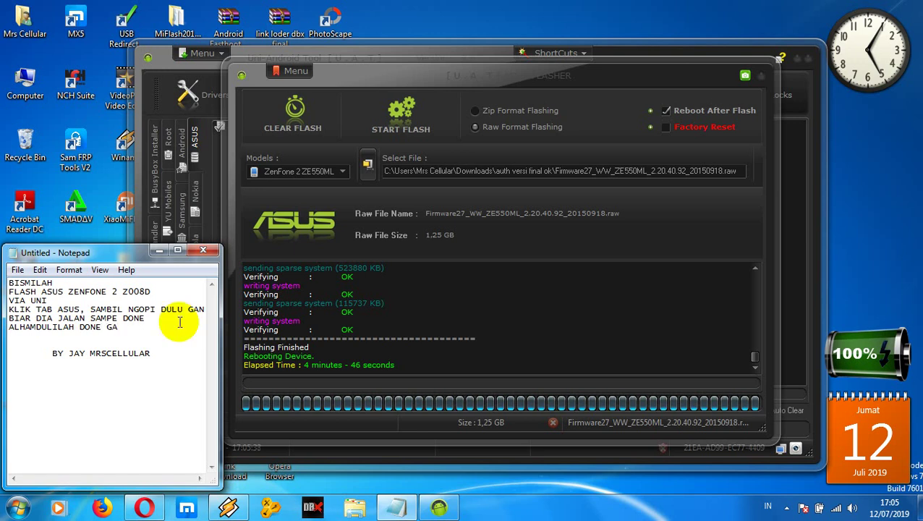
{"action": "type", "text": "N HP NYA "}
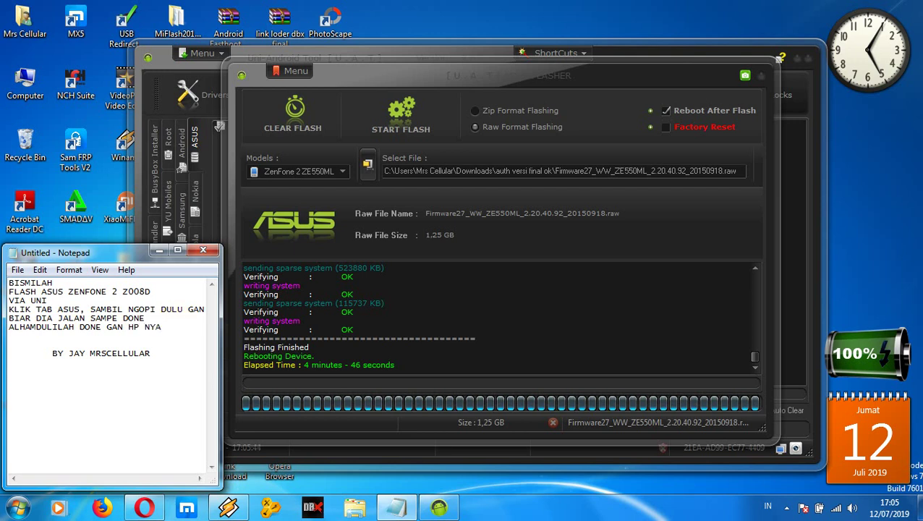
{"action": "type", "text": "NOLM"}
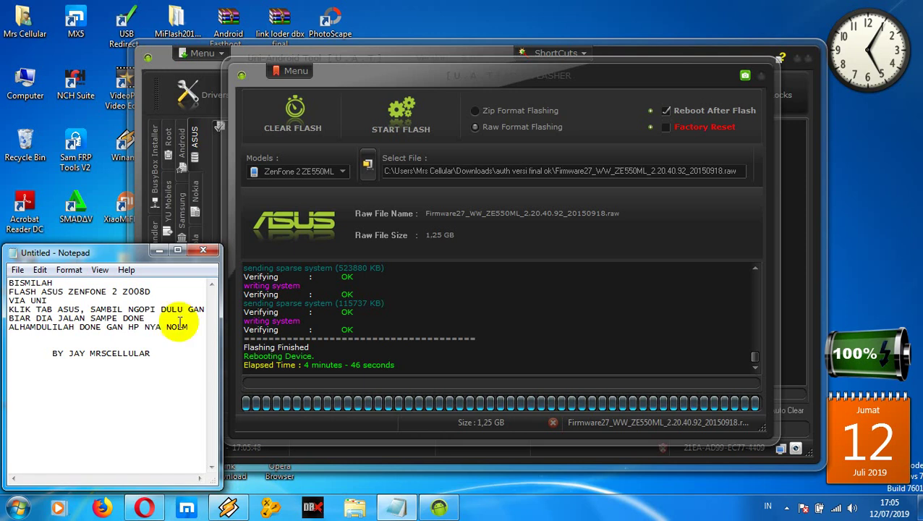
{"action": "type", "text": "AL"}
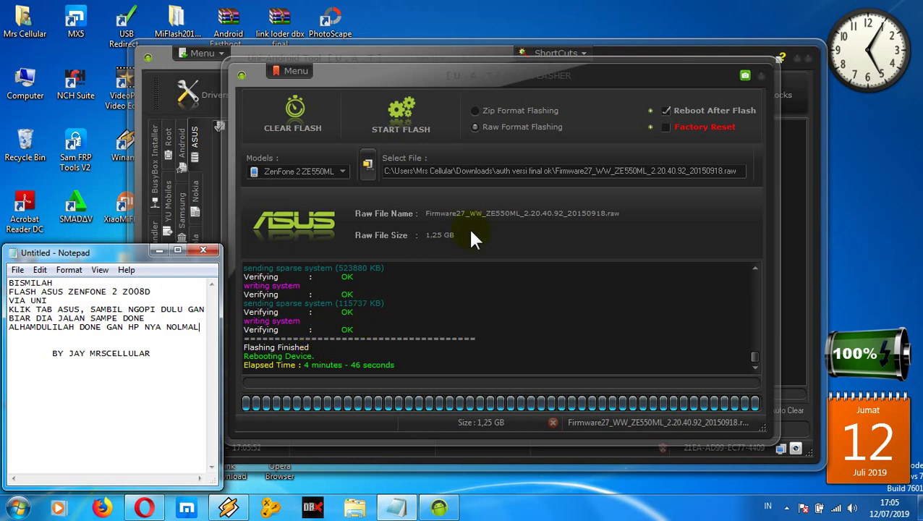
{"action": "left_click", "coordinate": [245, 342]}
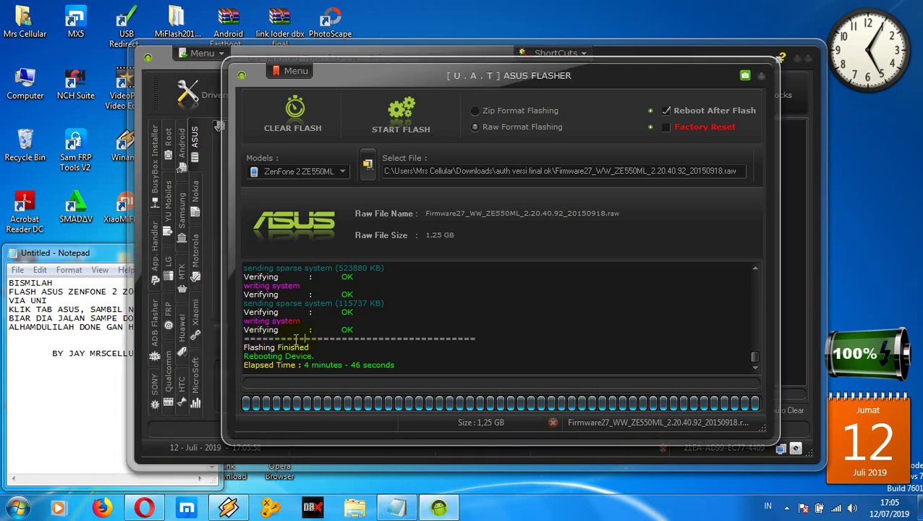
{"action": "left_click", "coordinate": [72, 405]}
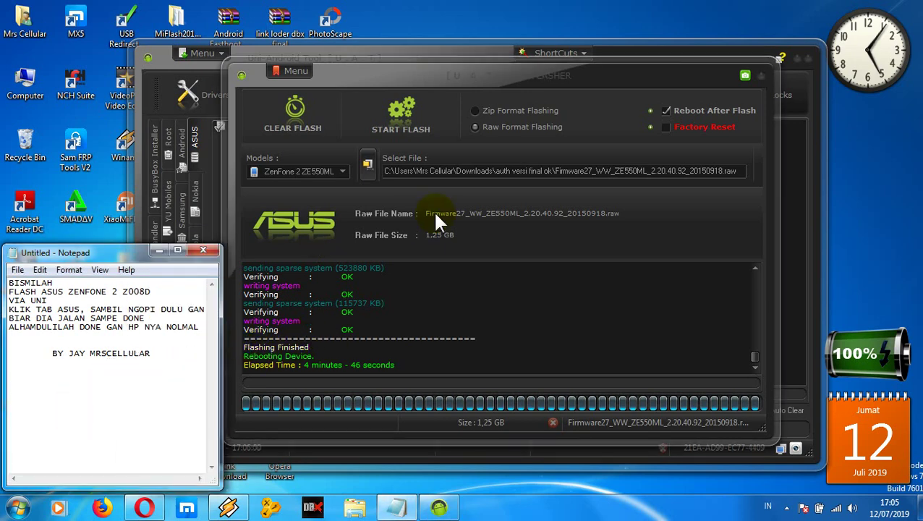
{"action": "mouse_move", "coordinate": [539, 18]}
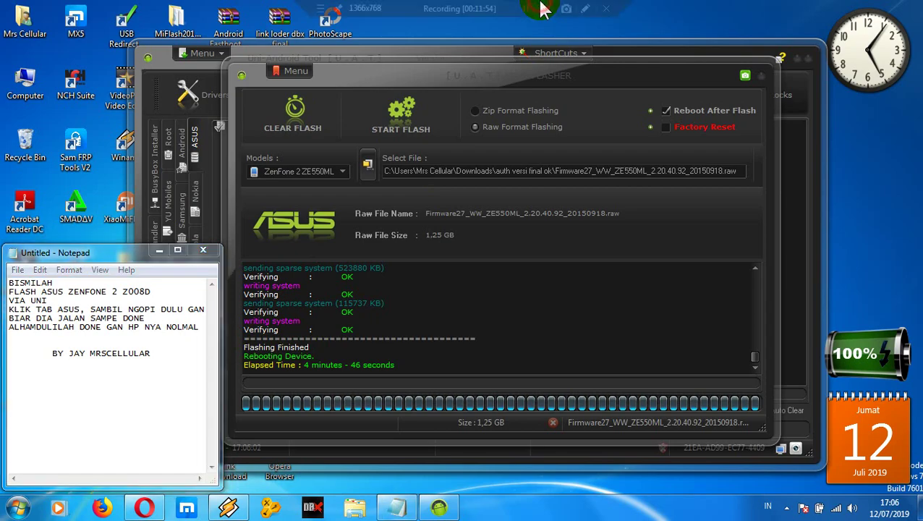